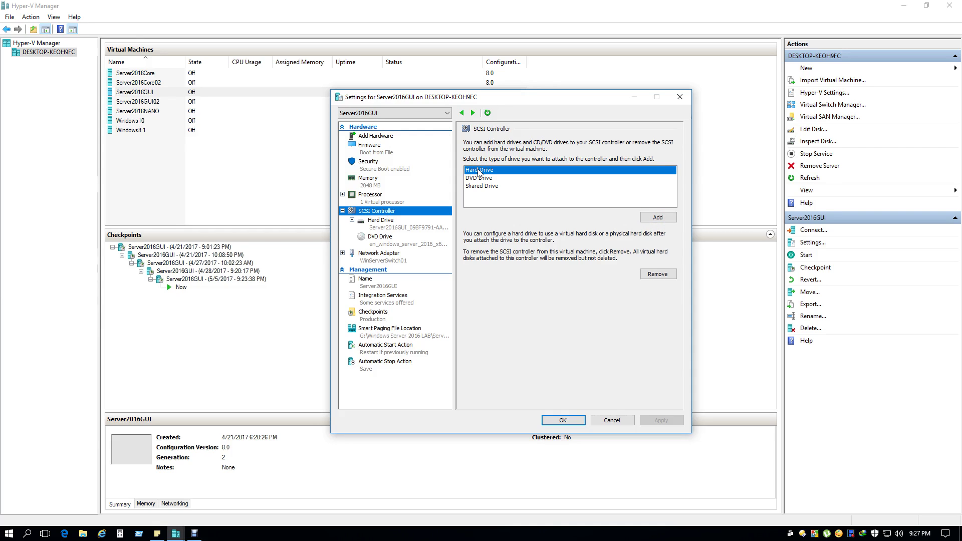
# - Add a hard drive to Server2016GUI's SCSI controller and begin a new virtual hard disk for it named hdd01.vhdx
pyautogui.click(658, 217)
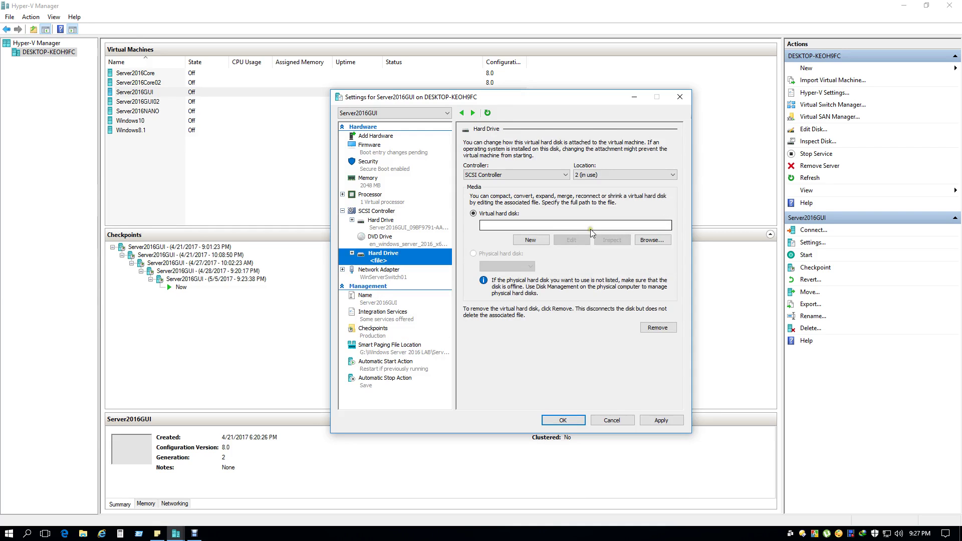
pyautogui.click(531, 240)
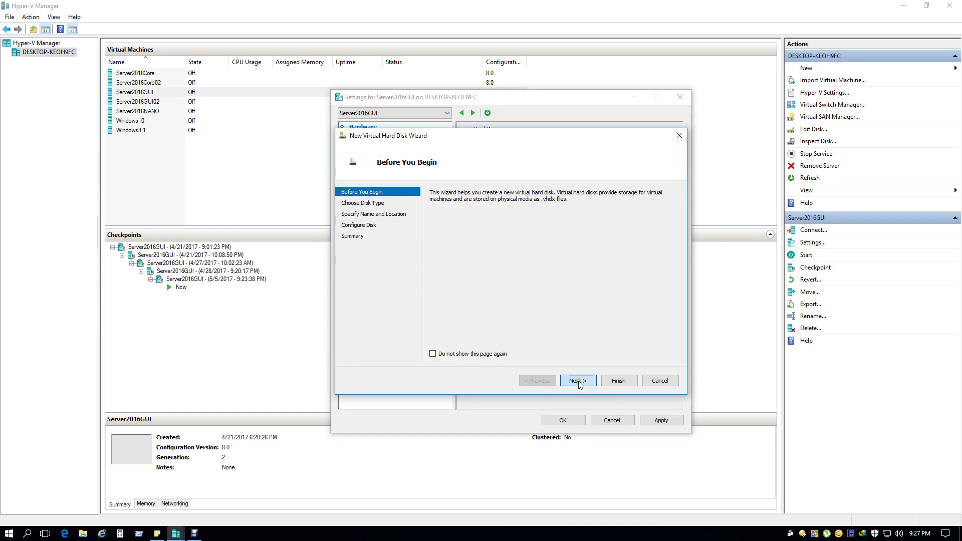
pyautogui.click(577, 381)
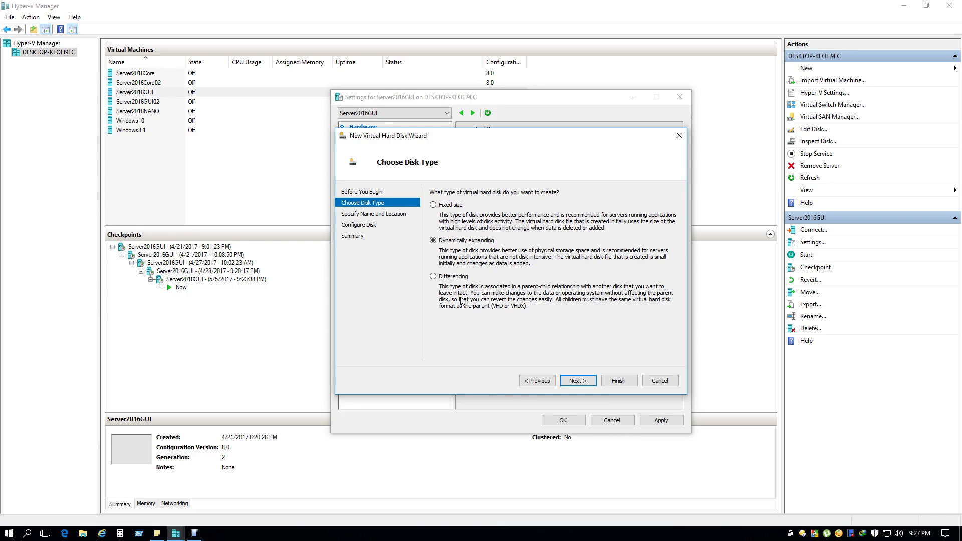
pyautogui.click(452, 208)
pyautogui.click(578, 382)
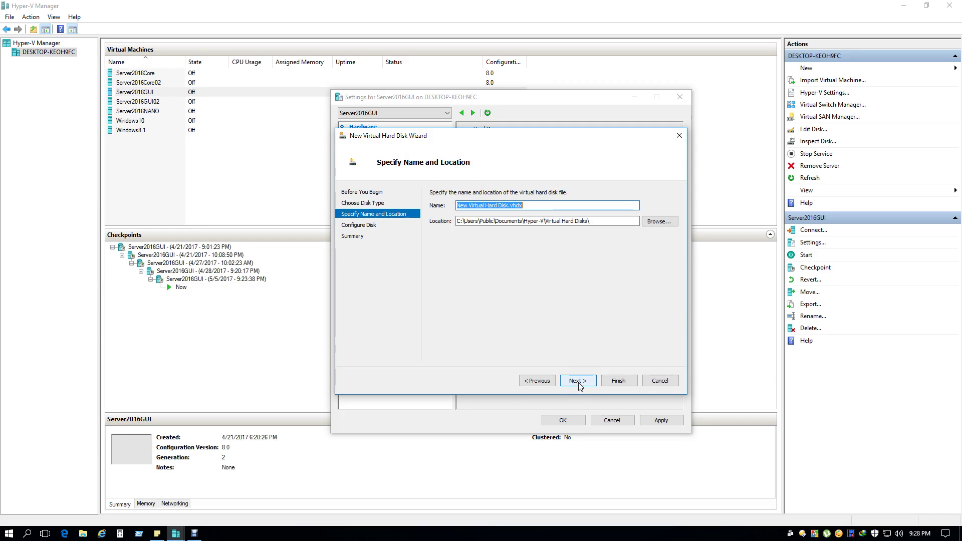
pyautogui.click(509, 206)
pyautogui.moveTo(509, 205); pyautogui.dragTo(401, 193)
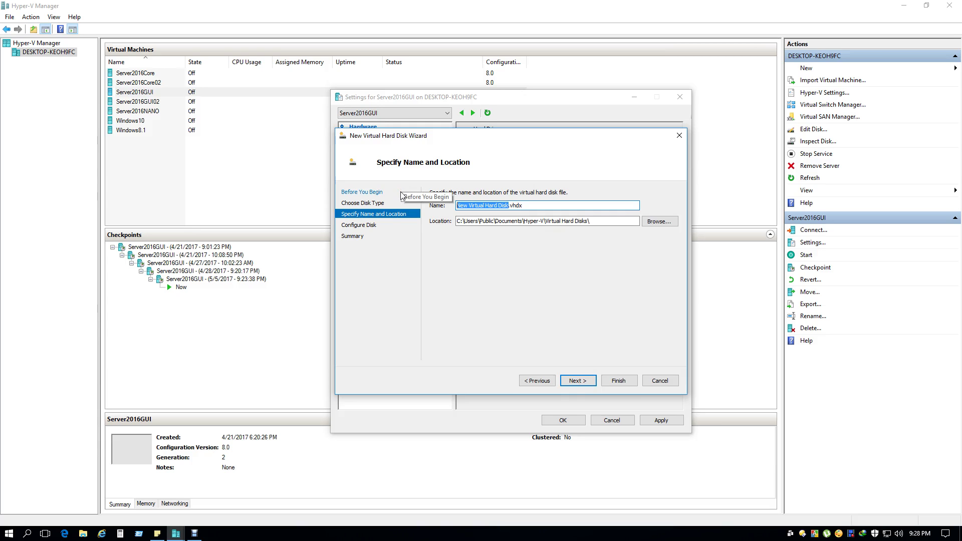
pyautogui.write('hdd01')
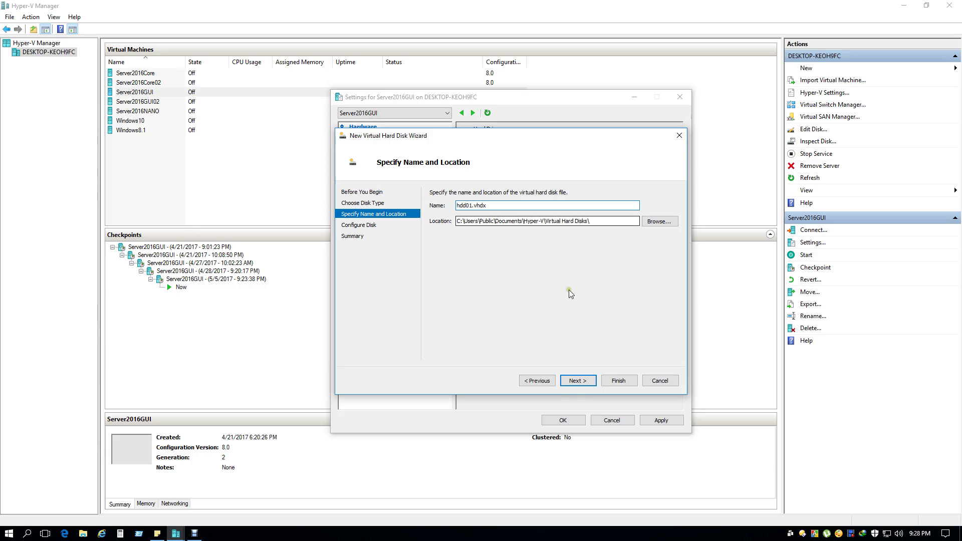
# - Set the storage location of hdd01.vhdx to G:\Windows Server 2016 LAB\Server2016GUI\Server2016GUI\Virtual Hard Disks
pyautogui.click(655, 227)
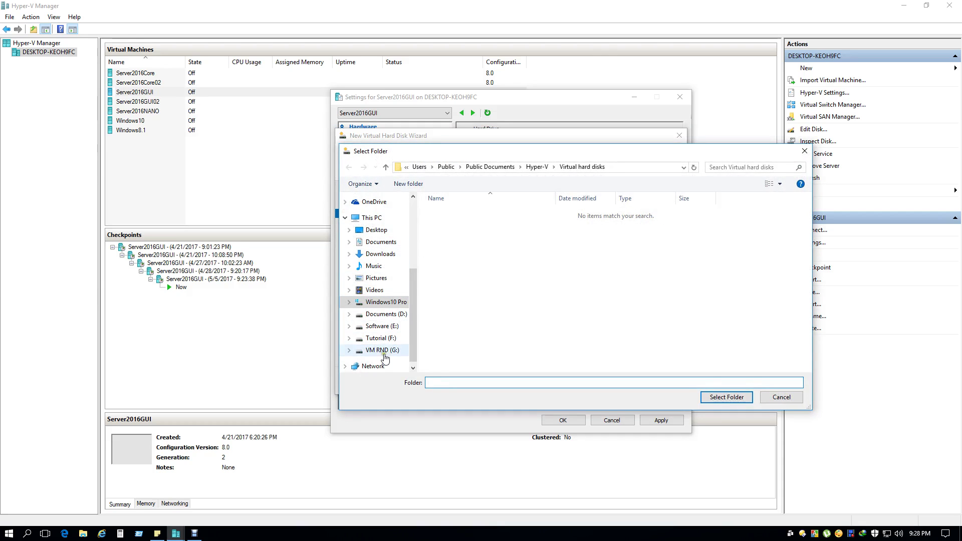
pyautogui.click(383, 351)
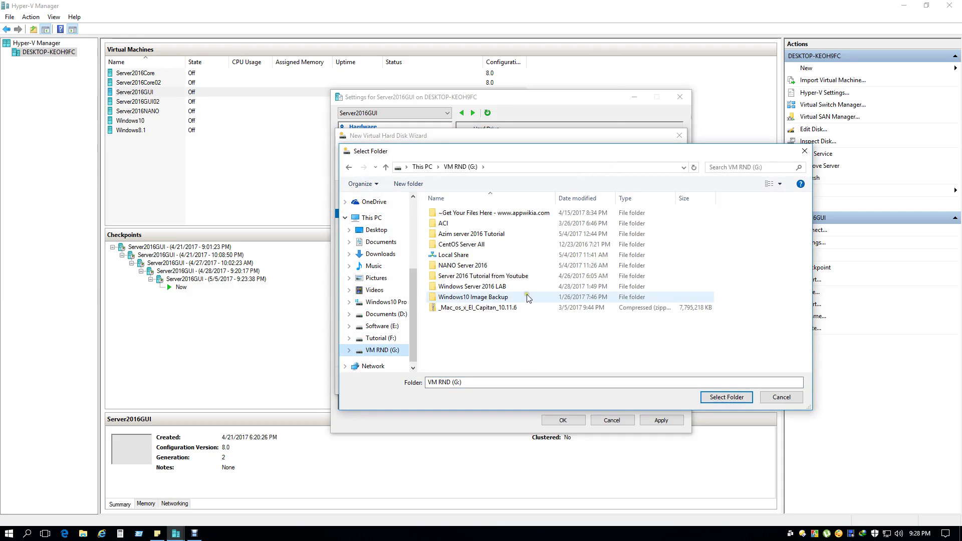
pyautogui.doubleClick(476, 289)
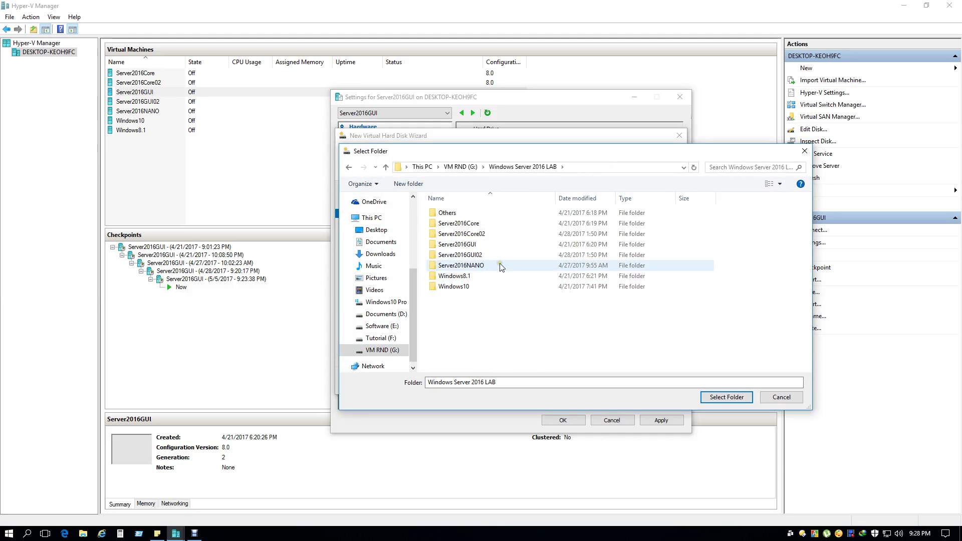
pyautogui.doubleClick(496, 245)
pyautogui.click(470, 214)
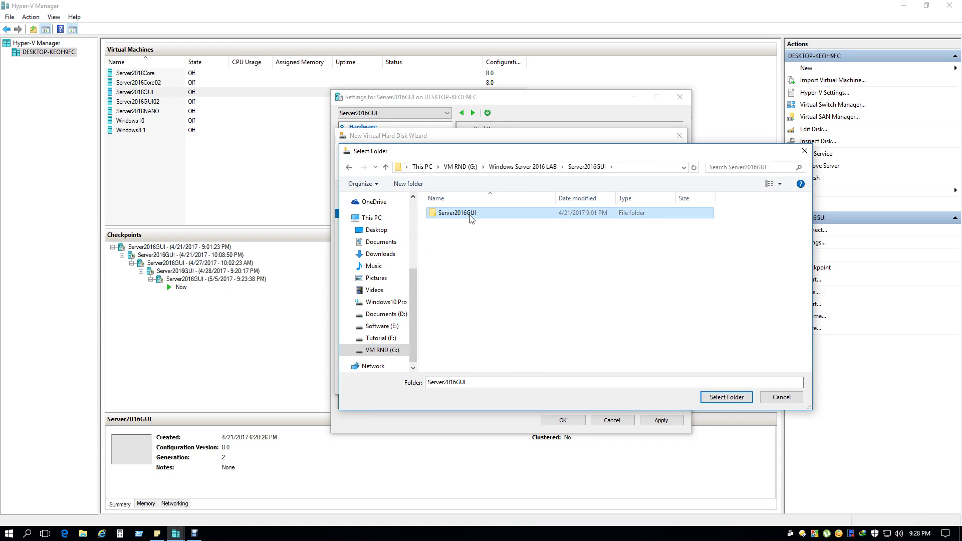
pyautogui.doubleClick(470, 216)
pyautogui.doubleClick(432, 240)
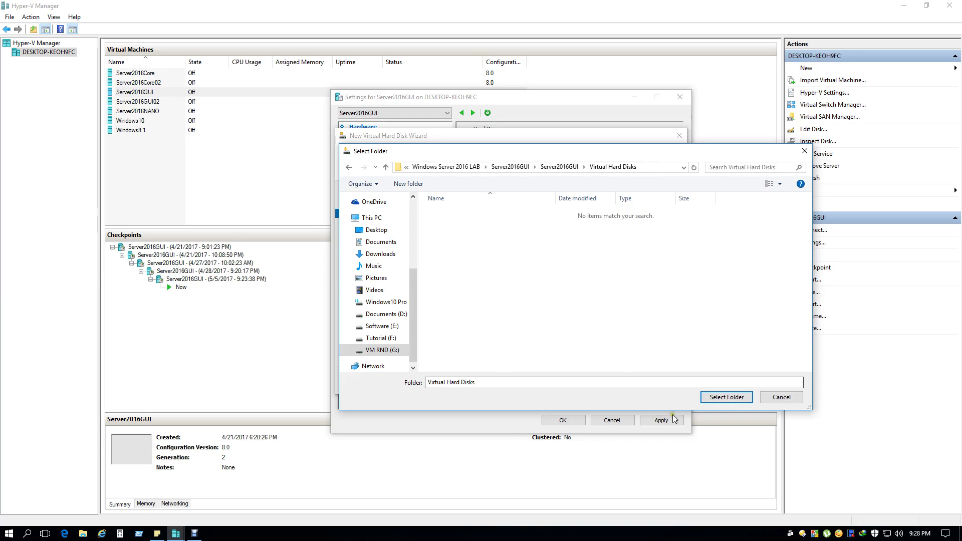
pyautogui.click(726, 397)
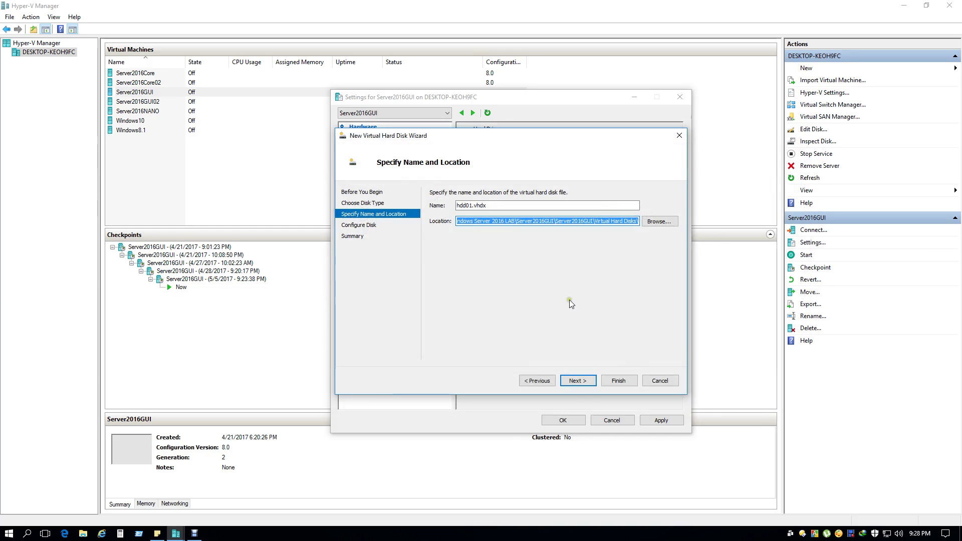
# - Create hdd01.vhdx as a blank 127 GB virtual hard disk and apply the virtual machine settings
pyautogui.click(577, 381)
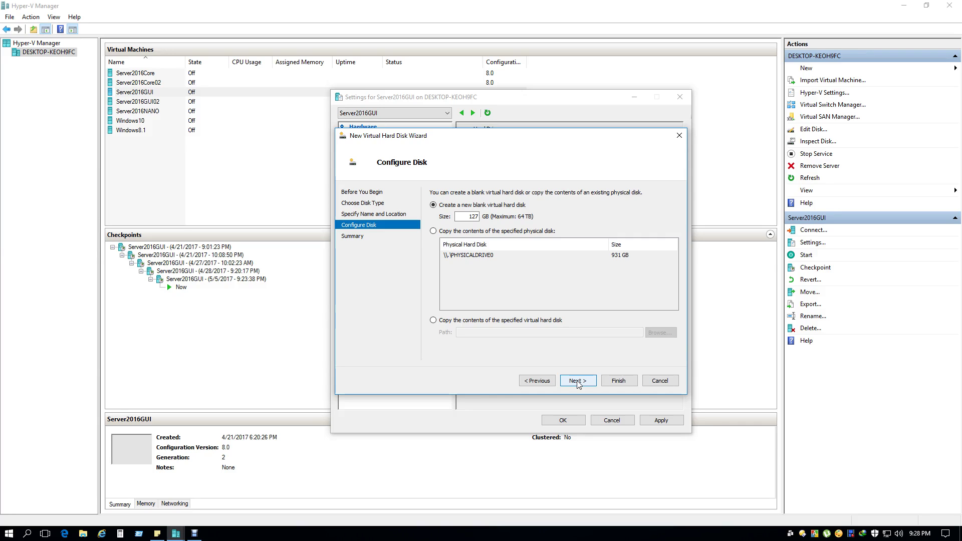
pyautogui.click(577, 380)
pyautogui.click(623, 385)
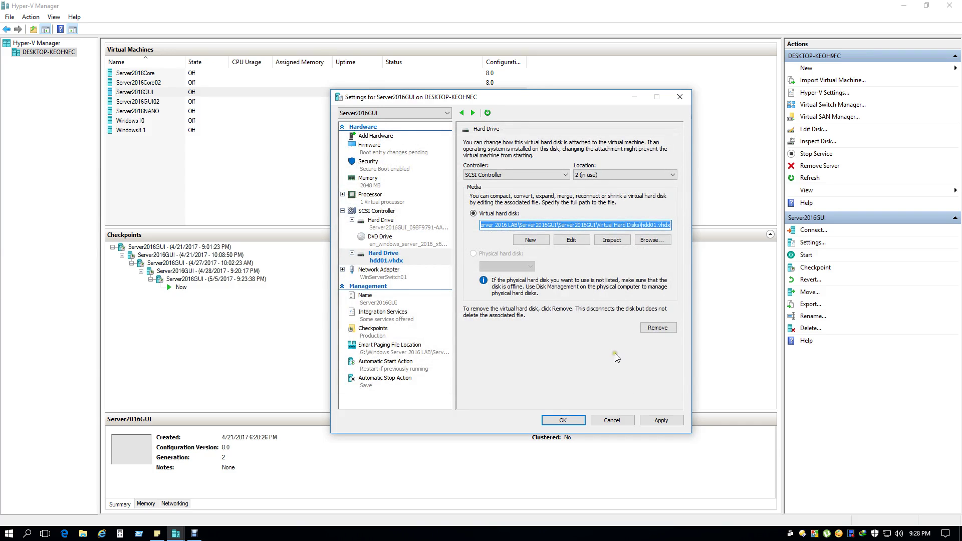
pyautogui.click(659, 421)
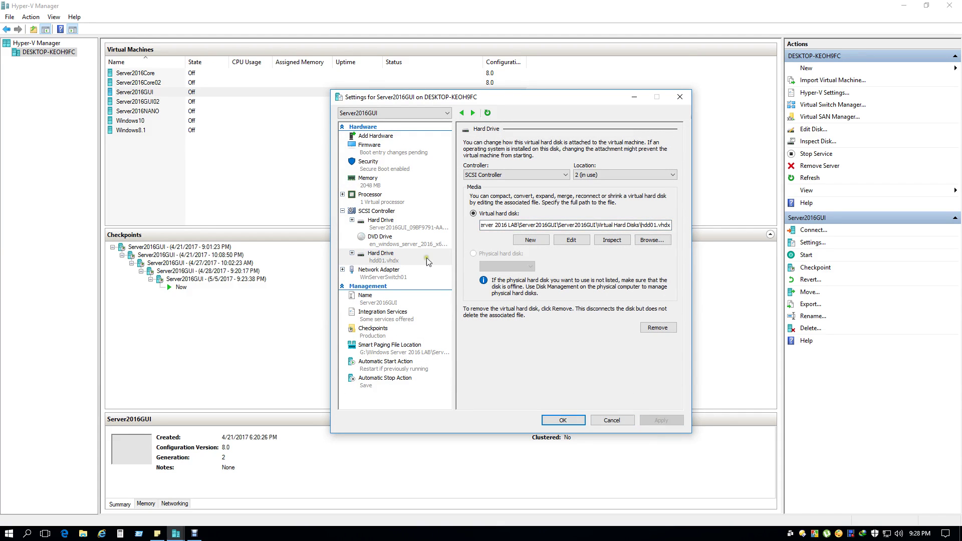
# - Add a second hard drive to the SCSI controller and begin a dynamically expanding virtual hard disk named hdd02.vhdx
pyautogui.click(376, 213)
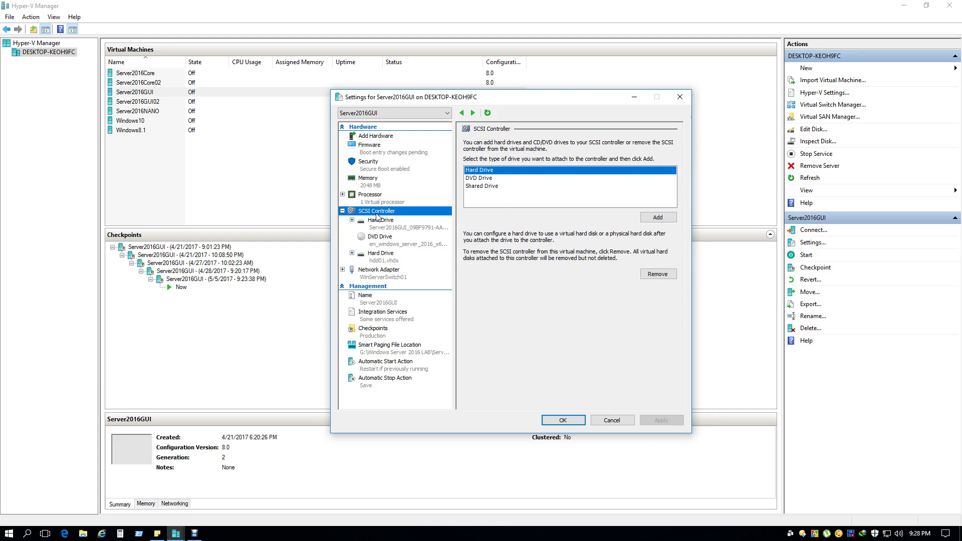
pyautogui.click(658, 217)
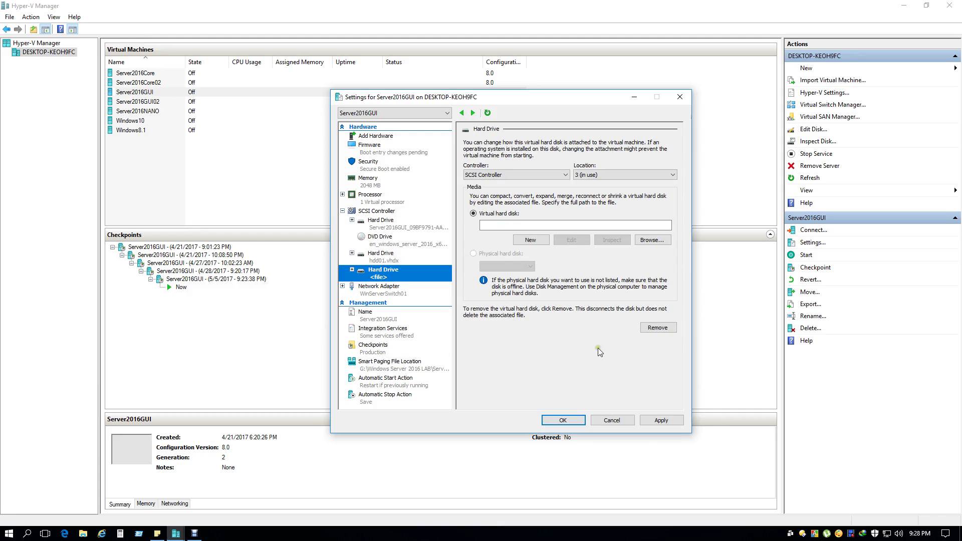
pyautogui.click(531, 240)
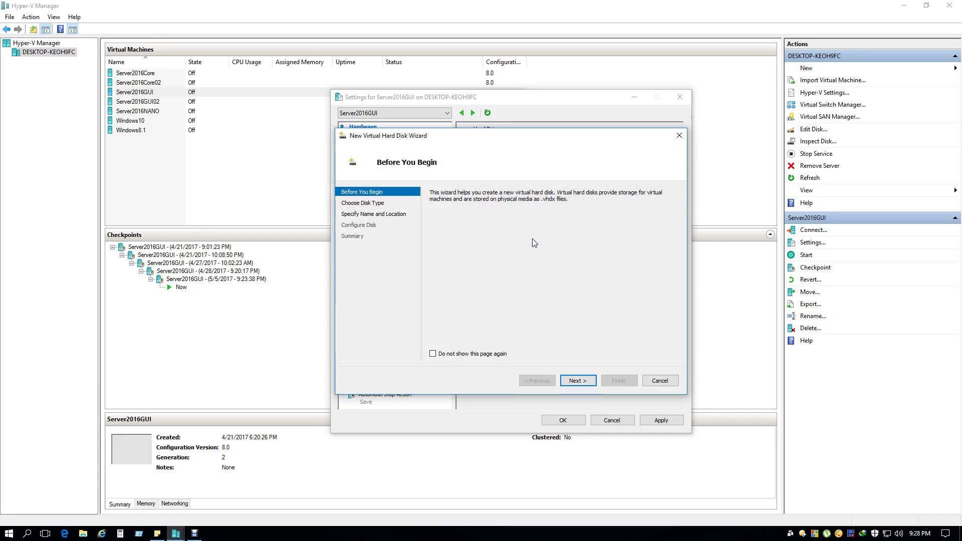
pyautogui.click(578, 382)
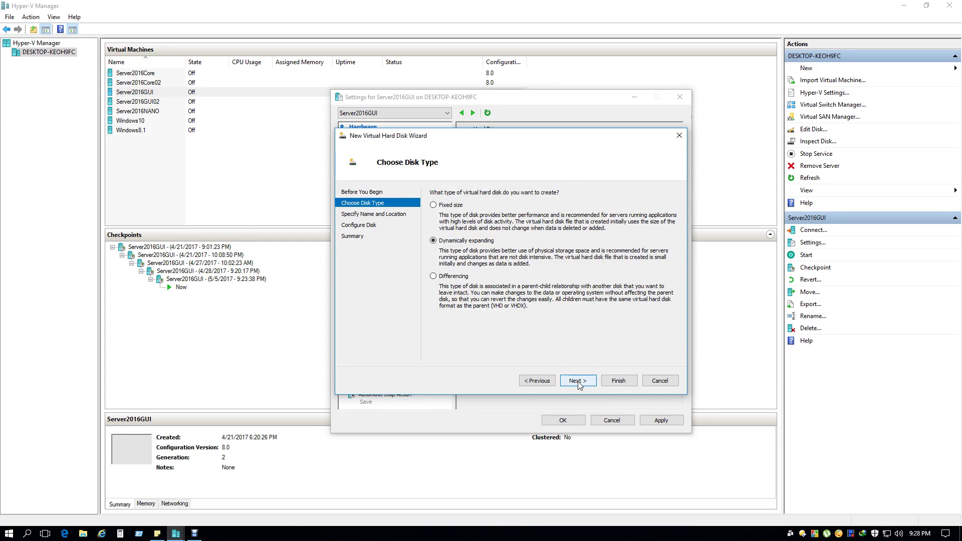
pyautogui.click(578, 380)
pyautogui.click(510, 206)
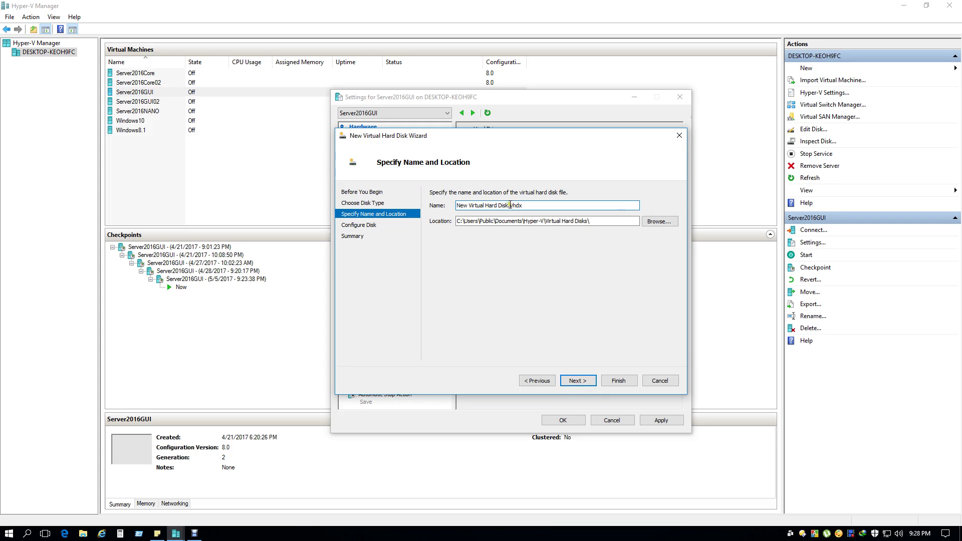
pyautogui.moveTo(510, 206); pyautogui.dragTo(386, 206)
pyautogui.write('hdd02')
# - Set the storage location of hdd02.vhdx to G:\Windows Server 2016 LAB\Server2016GUI\Server2016GUI\Virtual Hard Disks
pyautogui.click(658, 223)
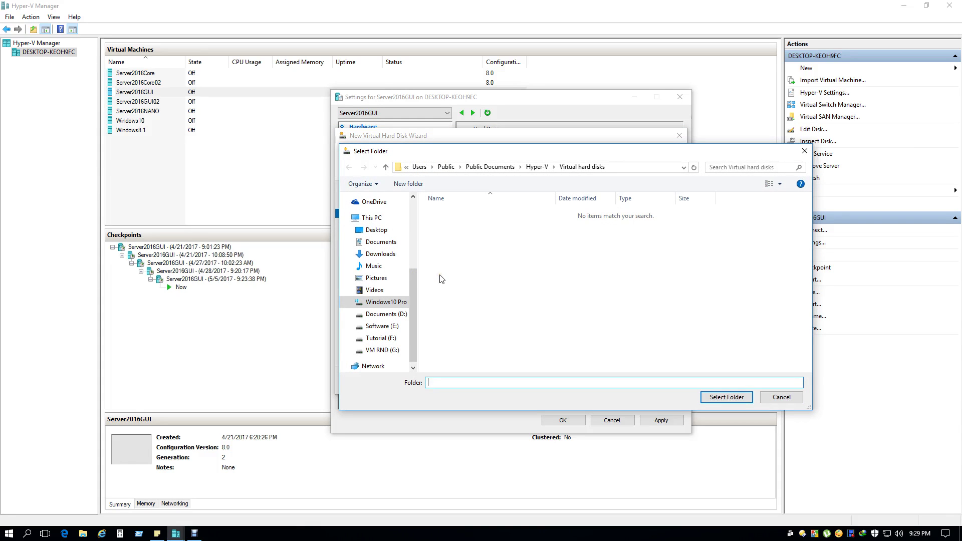
pyautogui.click(382, 350)
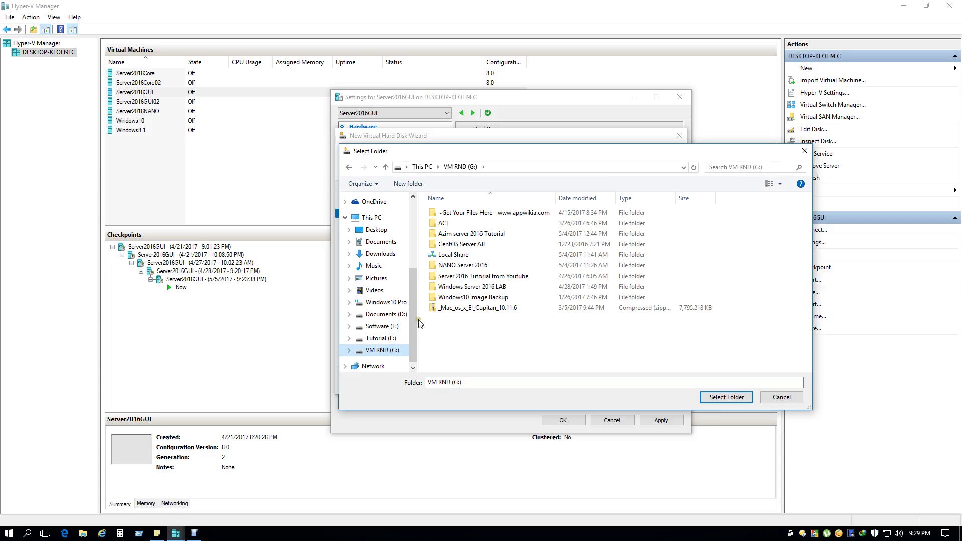
pyautogui.doubleClick(468, 286)
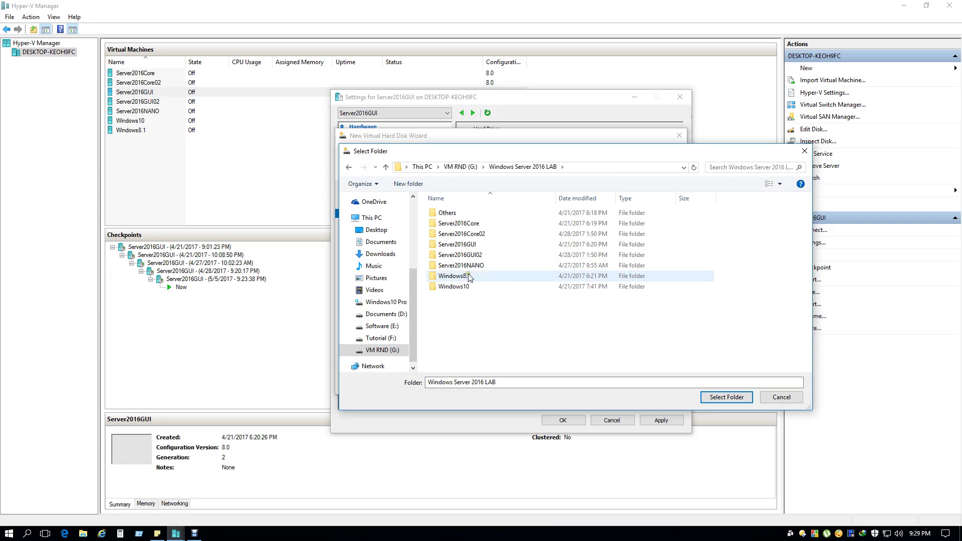
pyautogui.doubleClick(497, 244)
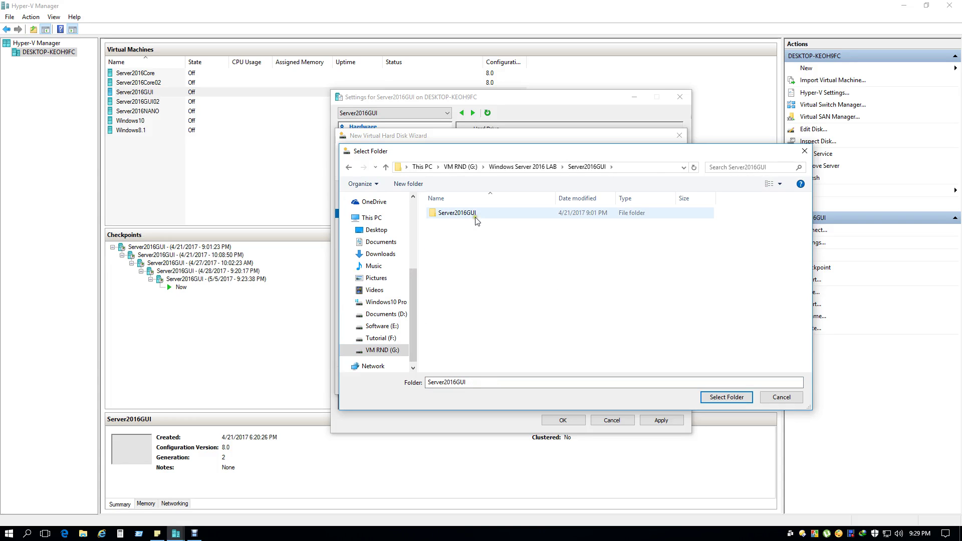
pyautogui.doubleClick(473, 214)
pyautogui.doubleClick(489, 224)
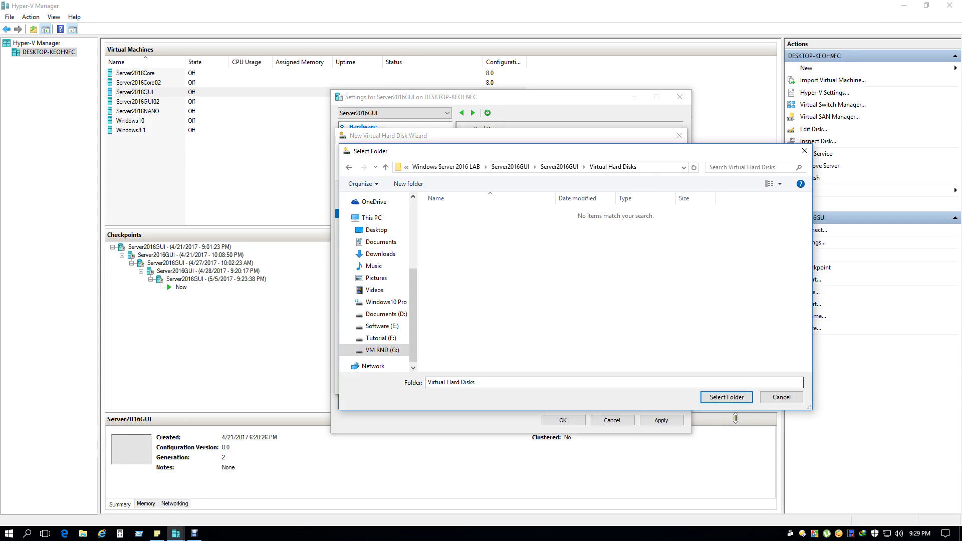
pyautogui.click(717, 398)
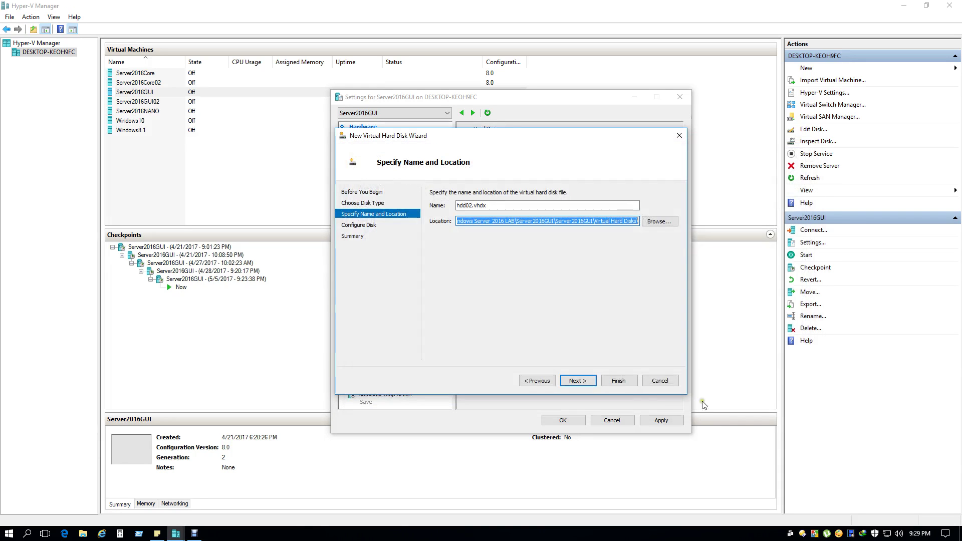
# - Keep the 127 GB blank disk size and finish creating hdd02.vhdx
pyautogui.click(584, 382)
pyautogui.click(585, 382)
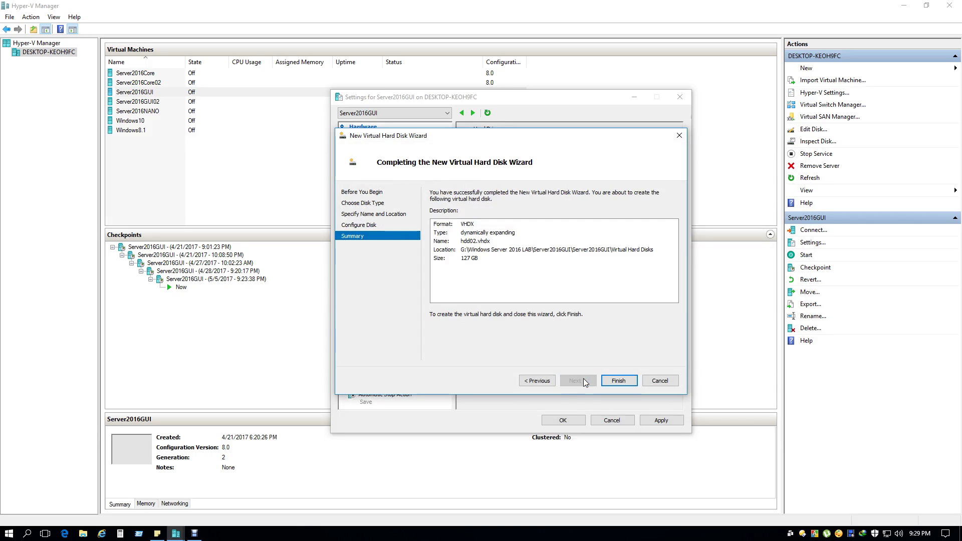
pyautogui.click(613, 380)
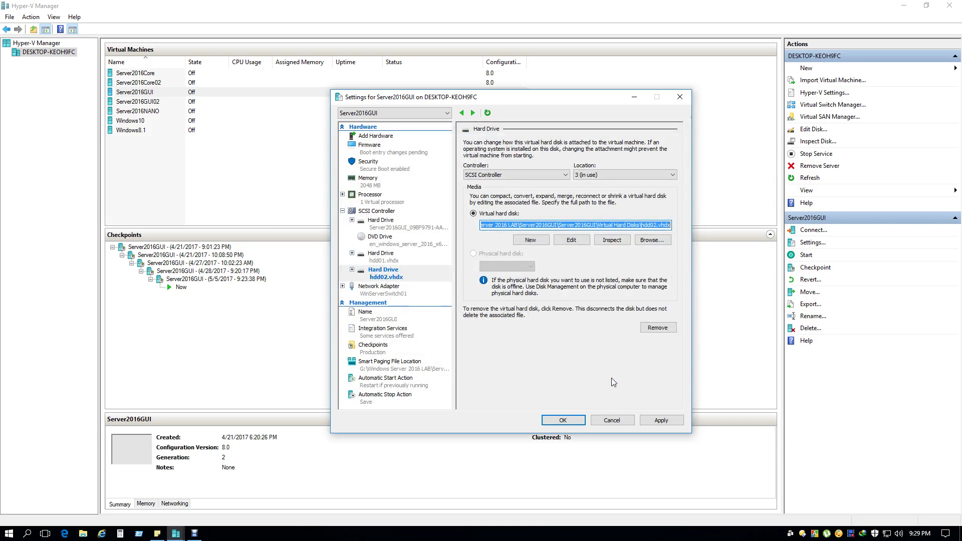
# - Add a third hard drive to the SCSI controller and apply the virtual machine settings
pyautogui.click(383, 213)
pyautogui.click(657, 218)
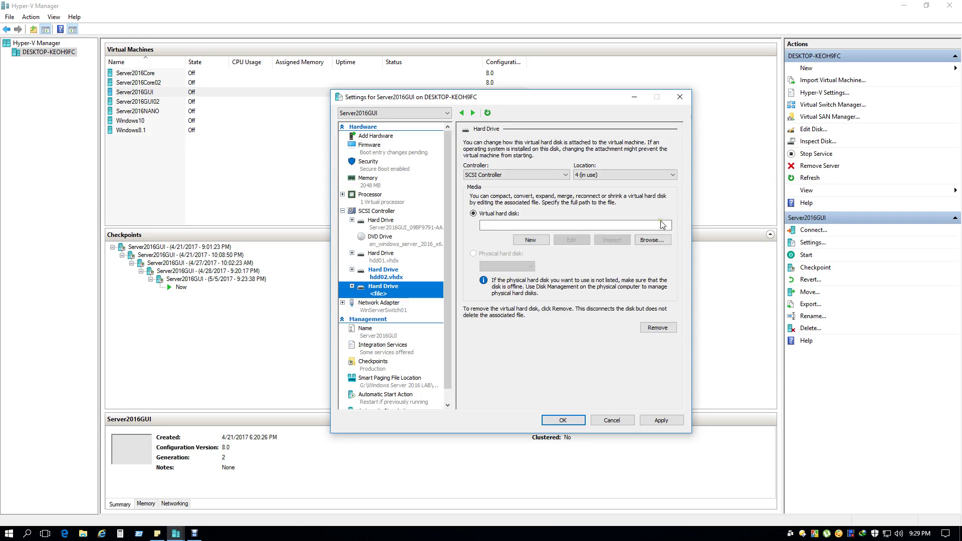
pyautogui.click(659, 422)
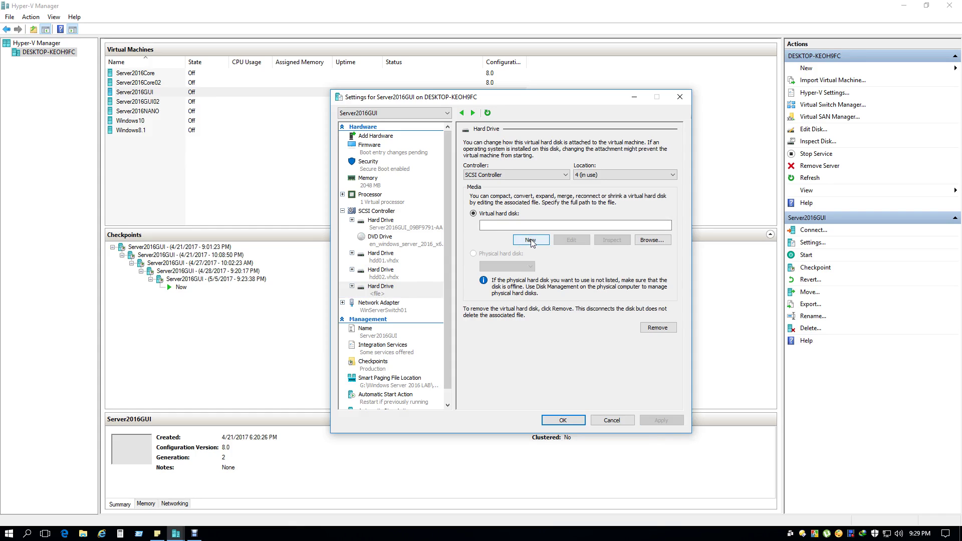
# - Begin a new virtual hard disk for the empty third hard drive and name it hdd03.vhdx
pyautogui.click(390, 297)
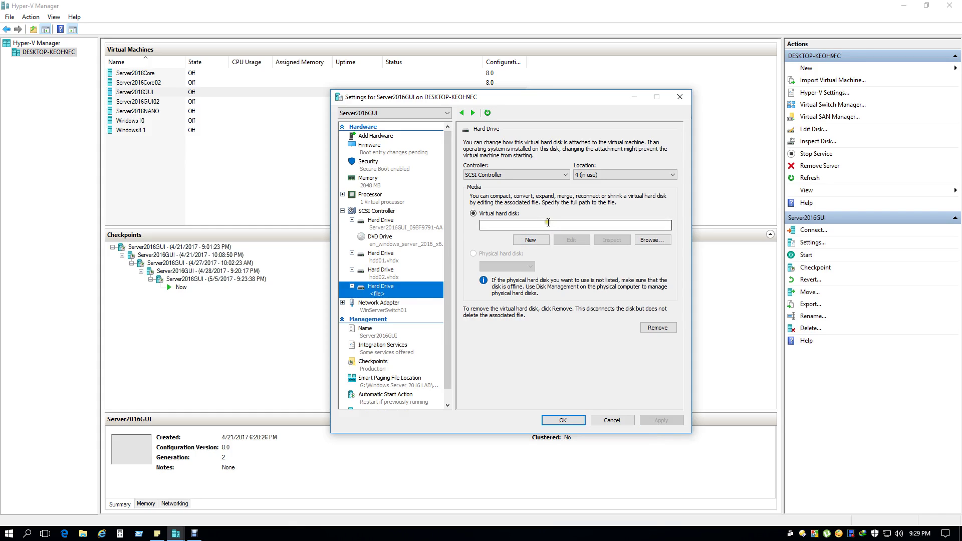
pyautogui.click(539, 243)
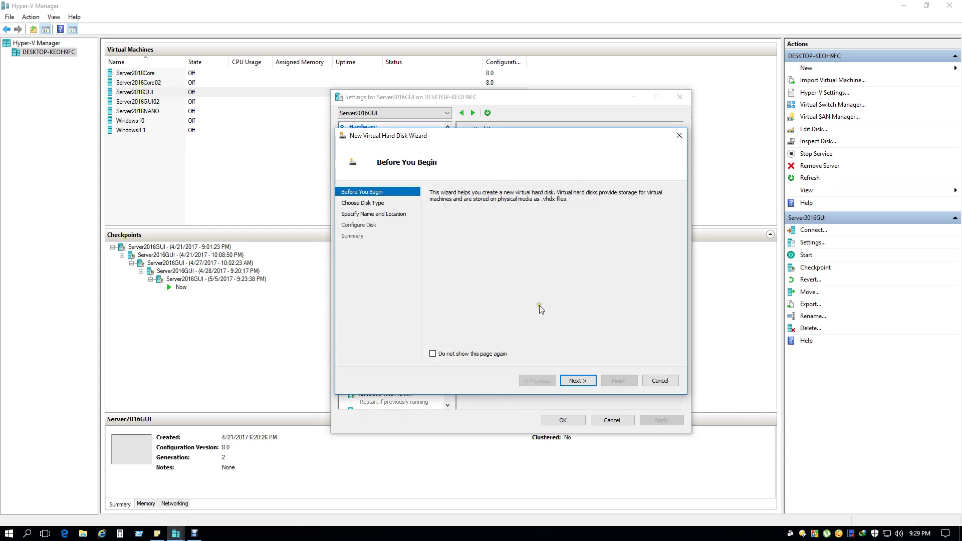
pyautogui.click(579, 381)
pyautogui.click(579, 380)
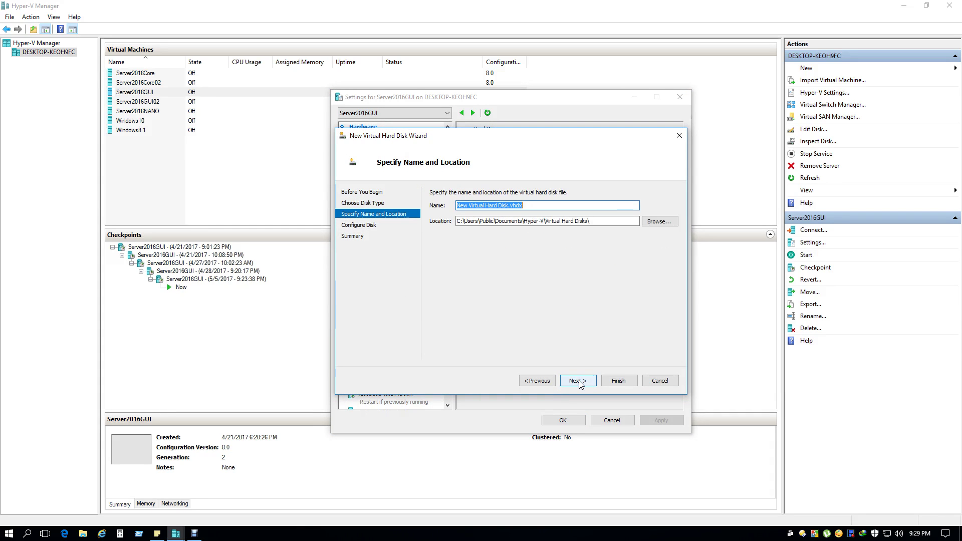
pyautogui.moveTo(509, 207); pyautogui.dragTo(456, 206)
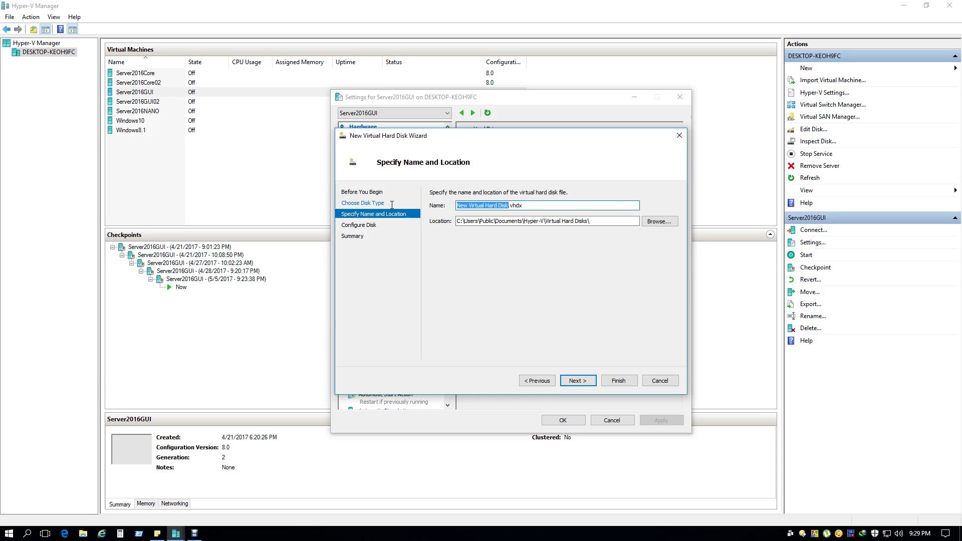
pyautogui.write('hdd03')
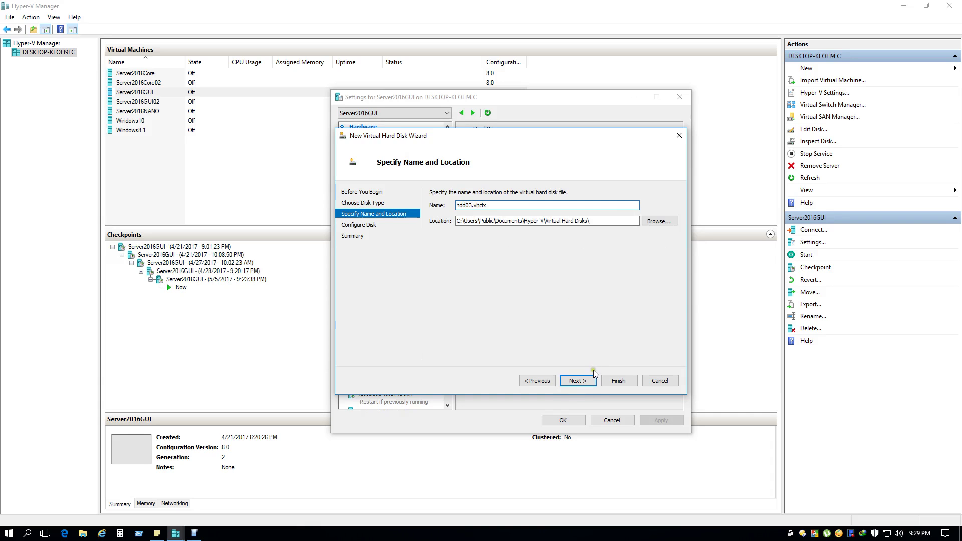
# - Set the storage location of hdd03.vhdx to G:\Windows Server 2016 LAB\Server2016GUI\Server2016GUI\Virtual Hard Disks
pyautogui.click(658, 221)
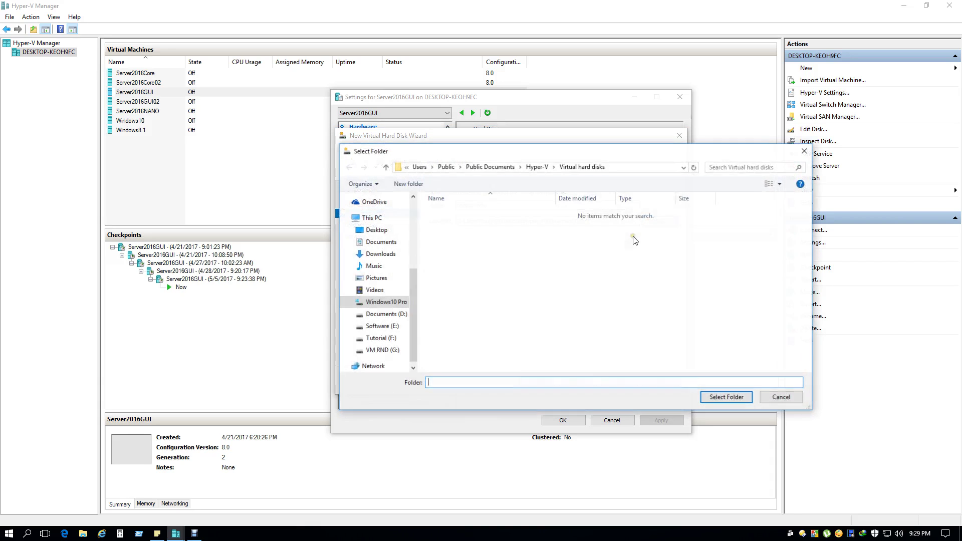
pyautogui.click(383, 351)
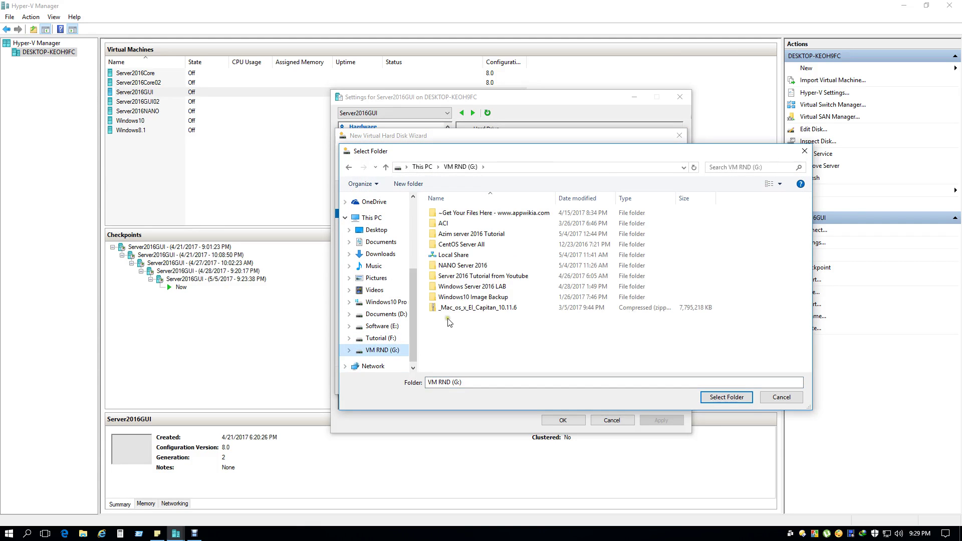
pyautogui.doubleClick(474, 286)
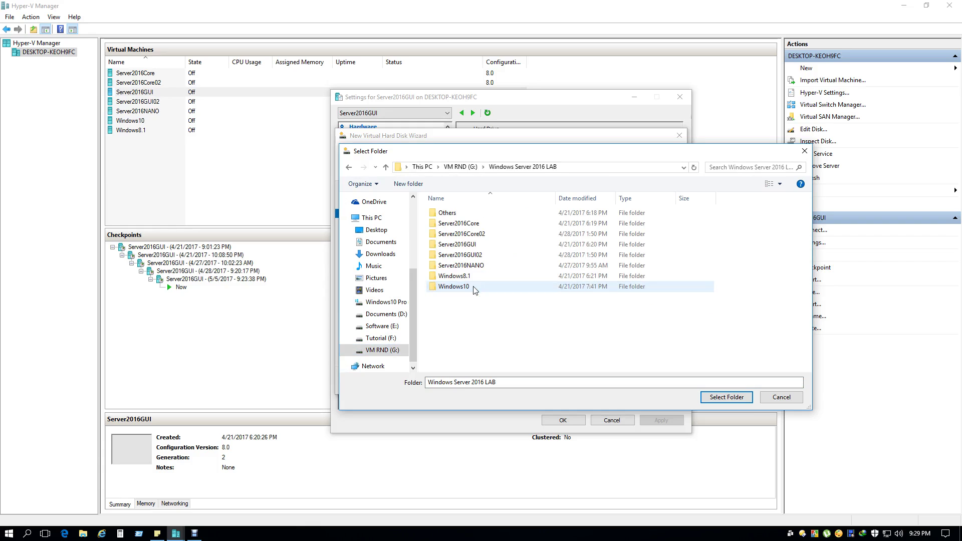
pyautogui.click(474, 246)
pyautogui.doubleClick(474, 246)
pyautogui.doubleClick(464, 214)
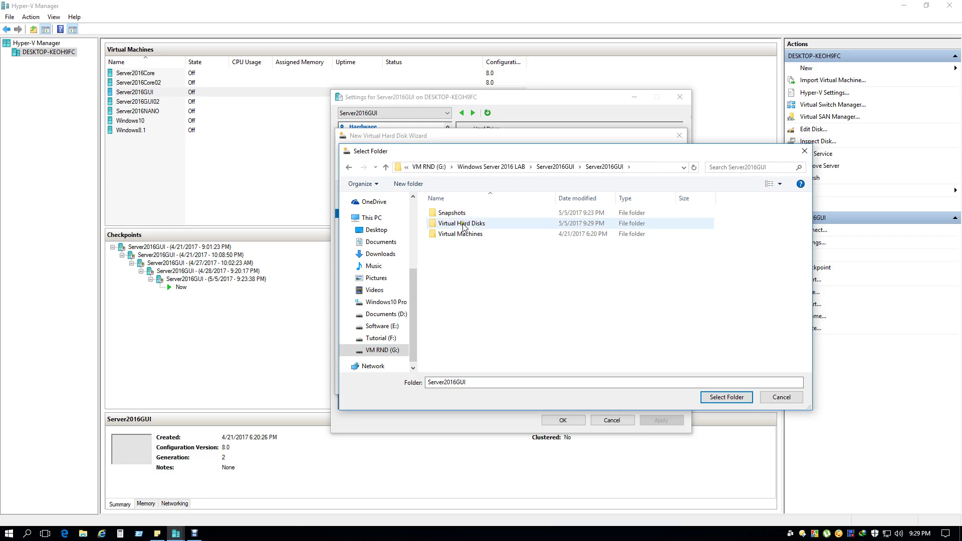
pyautogui.doubleClick(474, 223)
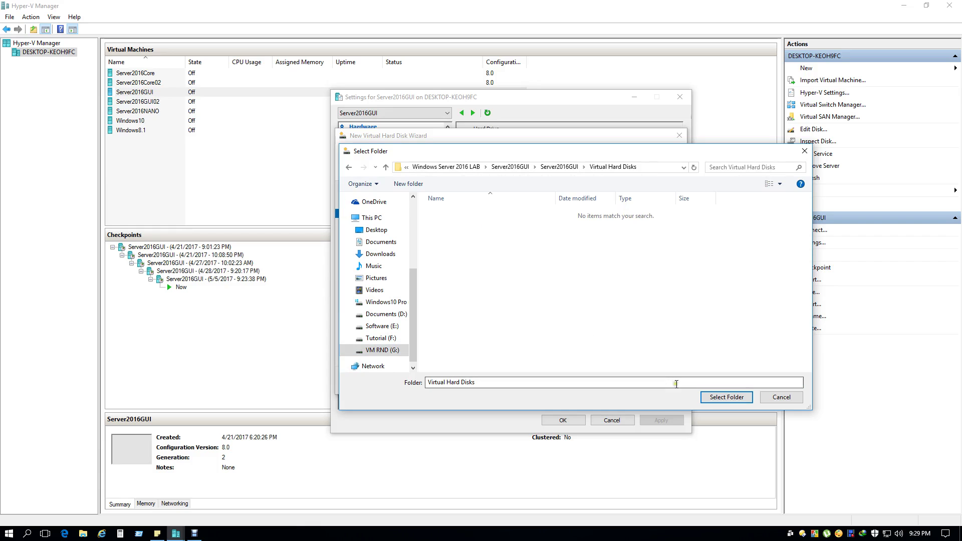
pyautogui.click(727, 398)
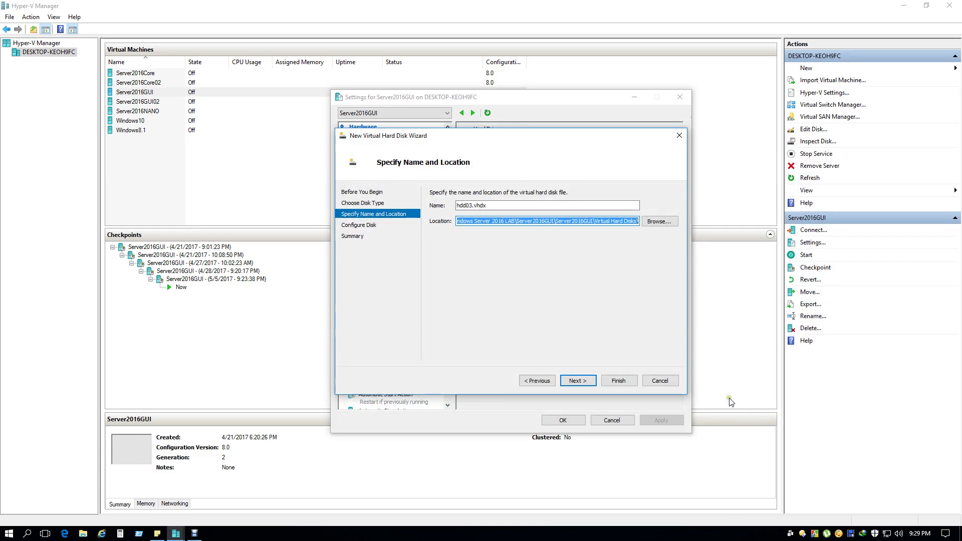
# - Keep the 127 GB blank disk size and finish creating hdd03.vhdx
pyautogui.click(579, 382)
pyautogui.click(579, 382)
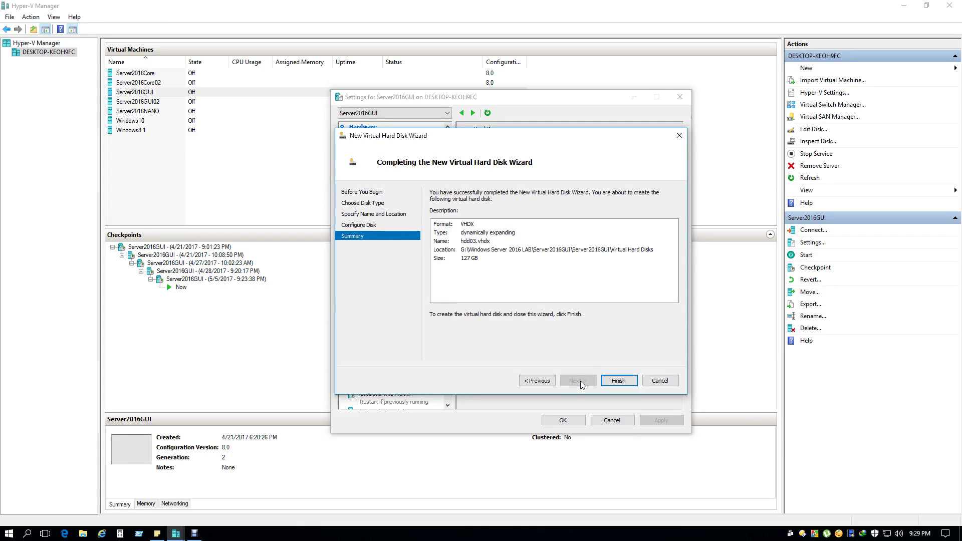
pyautogui.click(611, 383)
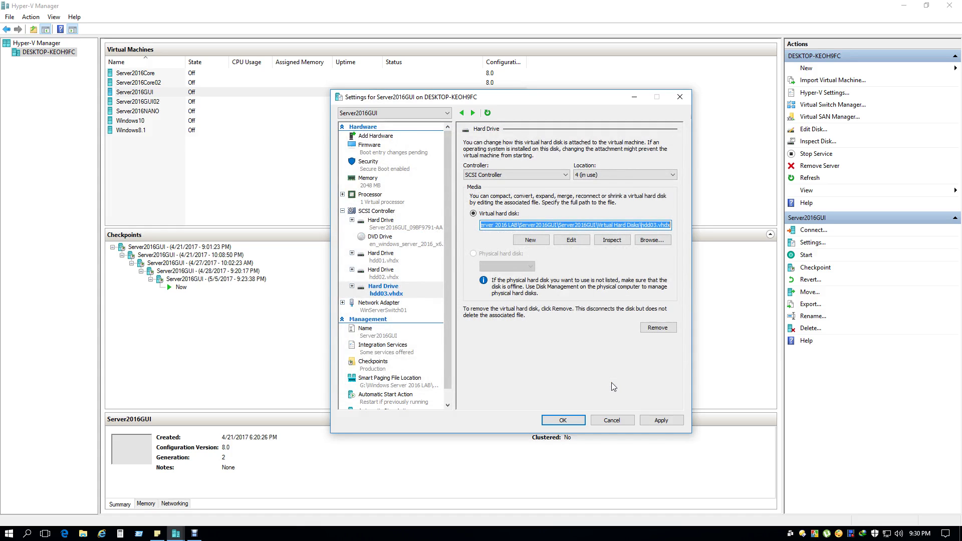
# - Apply the new hard drive to Server2016GUI and close the virtual machine settings
pyautogui.click(662, 421)
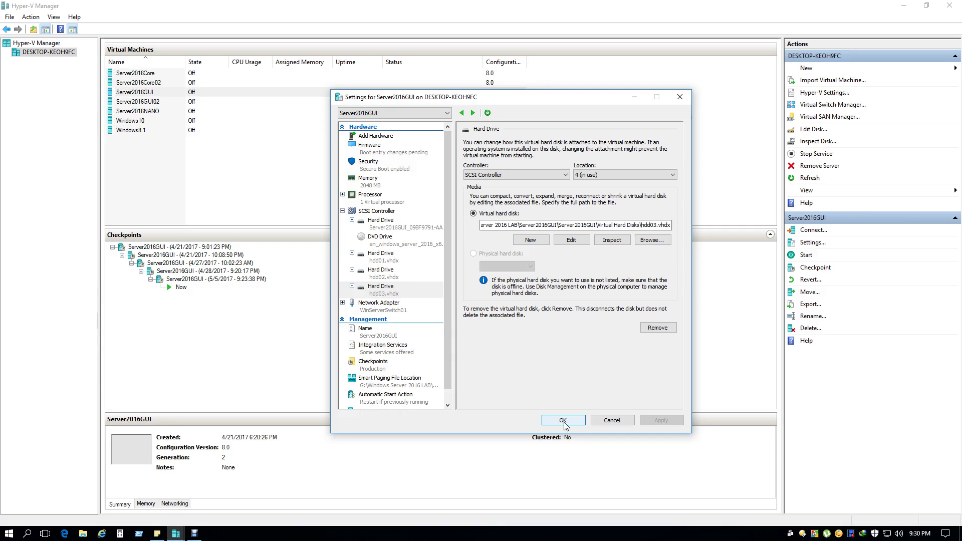
pyautogui.click(395, 245)
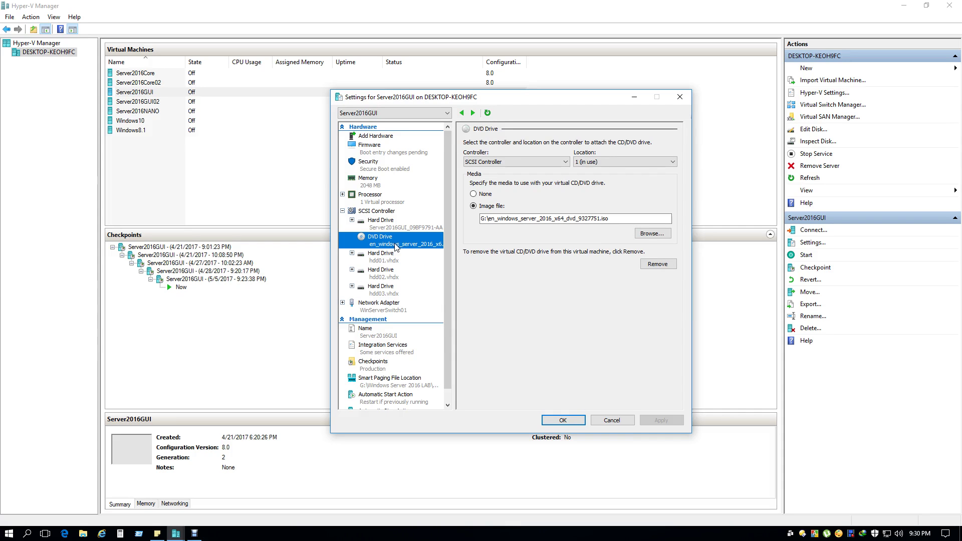
pyautogui.click(378, 212)
pyautogui.click(571, 422)
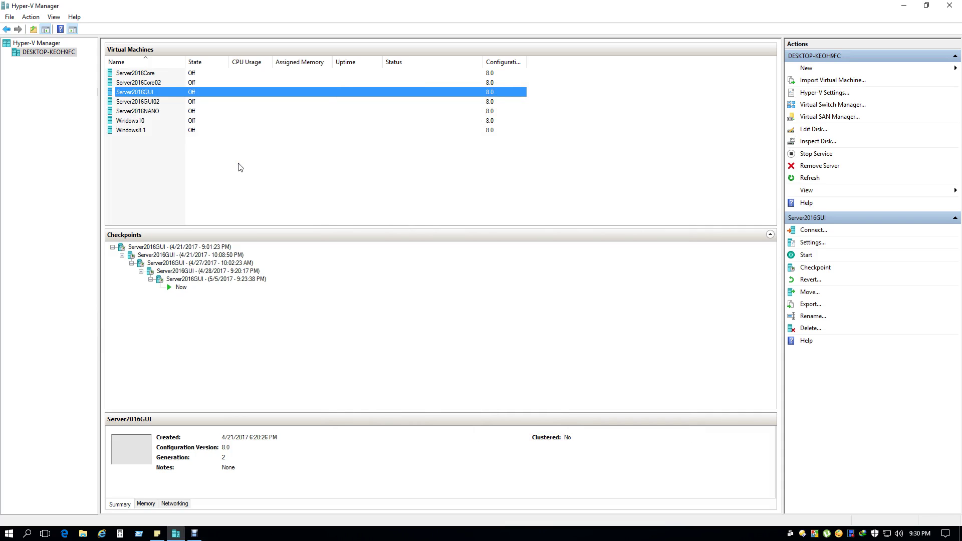
# - Connect to the Server2016GUI virtual machine and start it
pyautogui.rightClick(152, 91)
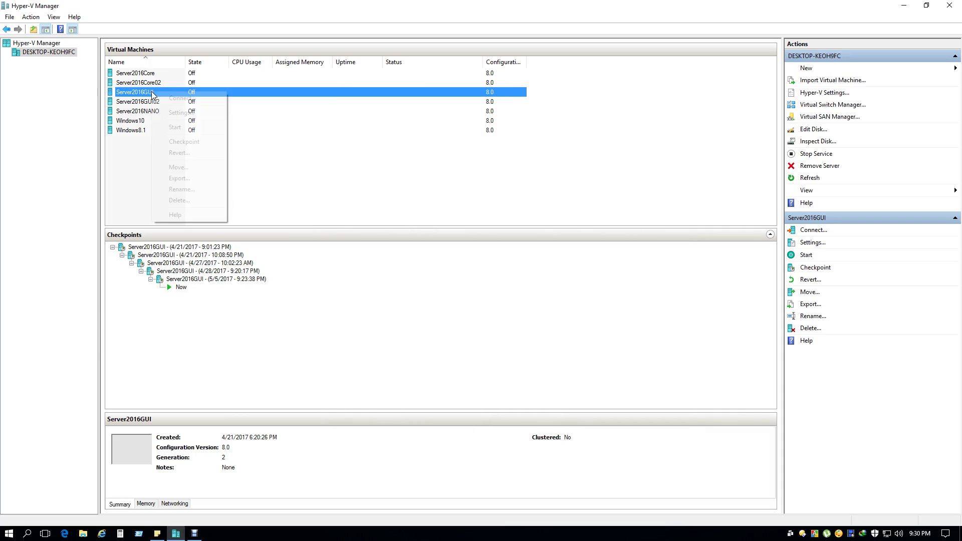
pyautogui.click(194, 98)
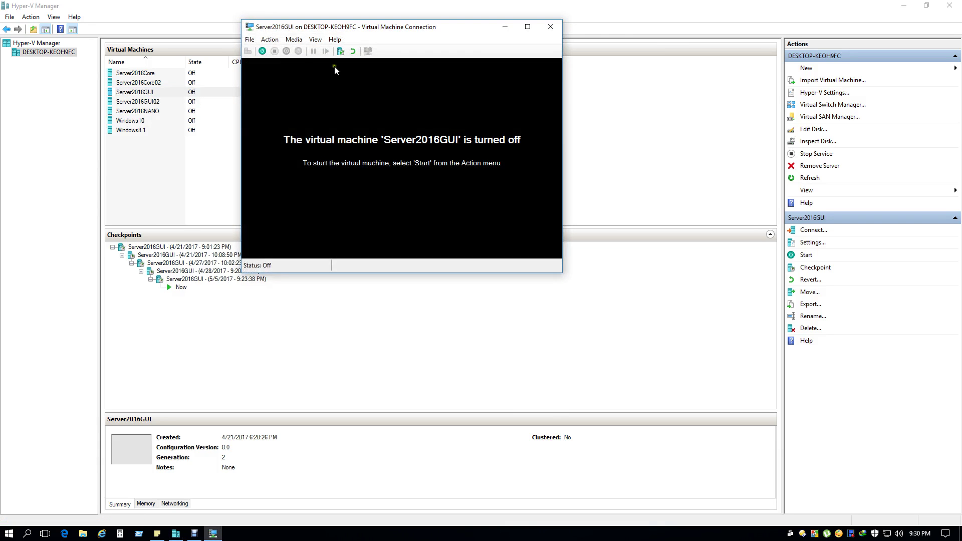
pyautogui.click(263, 52)
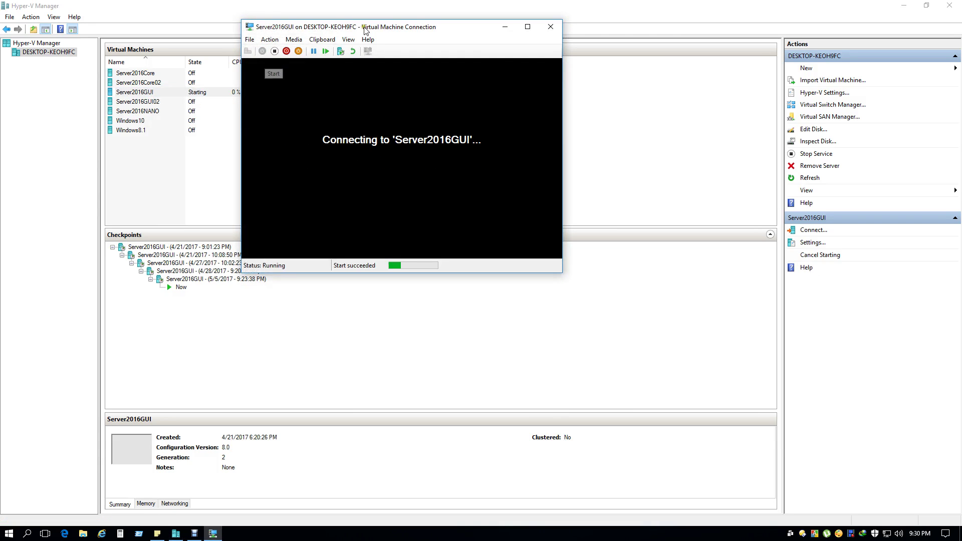
# - Enlarge the Server2016GUI connection window and reposition it so the whole guest screen fits
pyautogui.moveTo(374, 31); pyautogui.dragTo(498, 105)
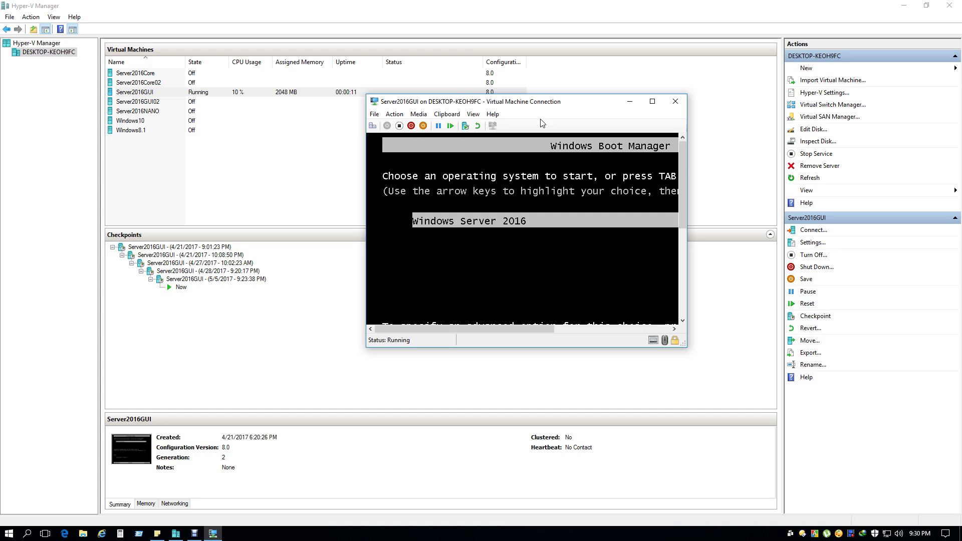
pyautogui.doubleClick(531, 104)
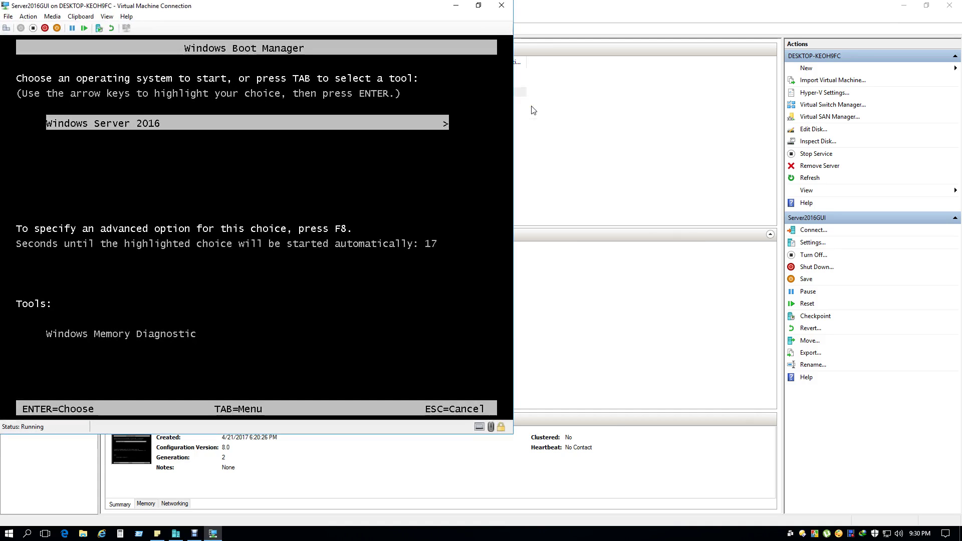
pyautogui.doubleClick(388, 13)
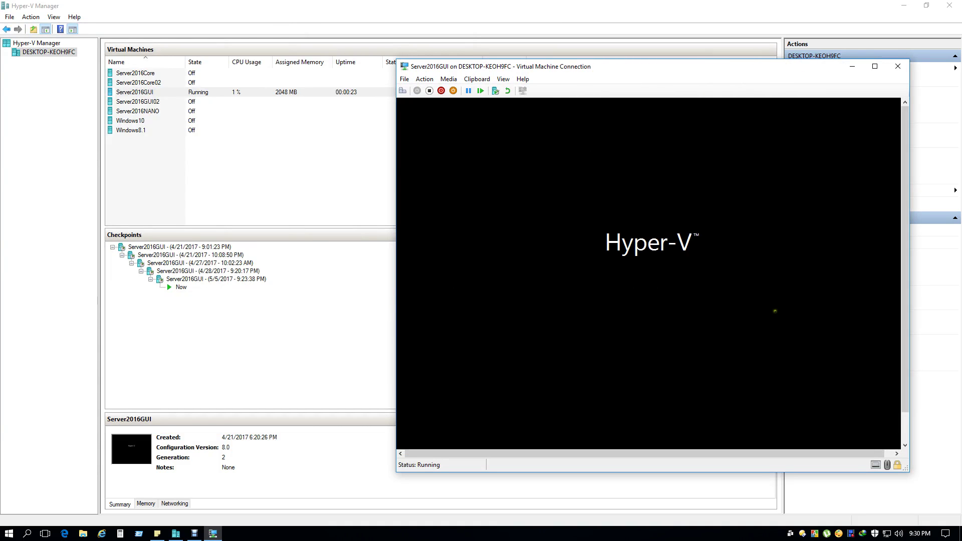
pyautogui.moveTo(575, 72); pyautogui.dragTo(449, 71)
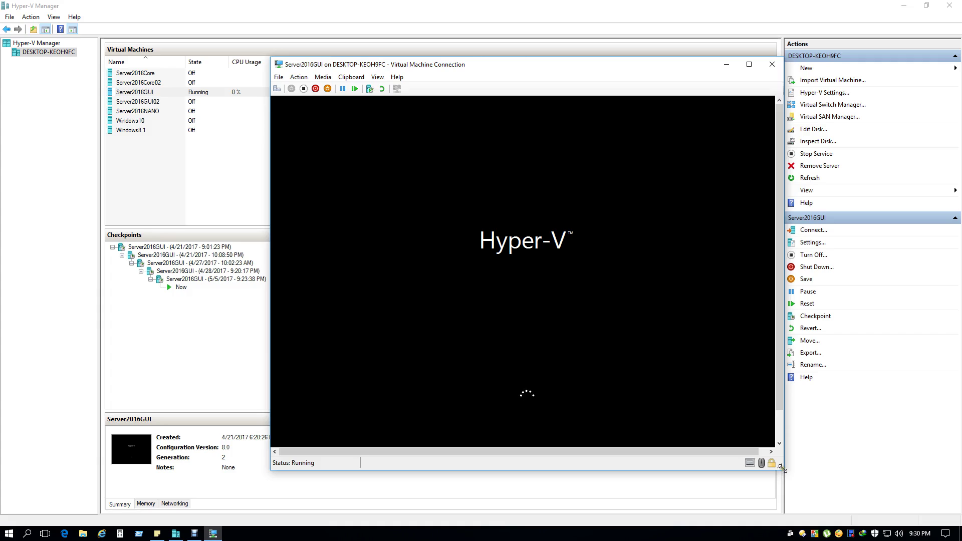
pyautogui.moveTo(780, 466); pyautogui.dragTo(845, 498)
pyautogui.moveTo(616, 69); pyautogui.dragTo(566, 56)
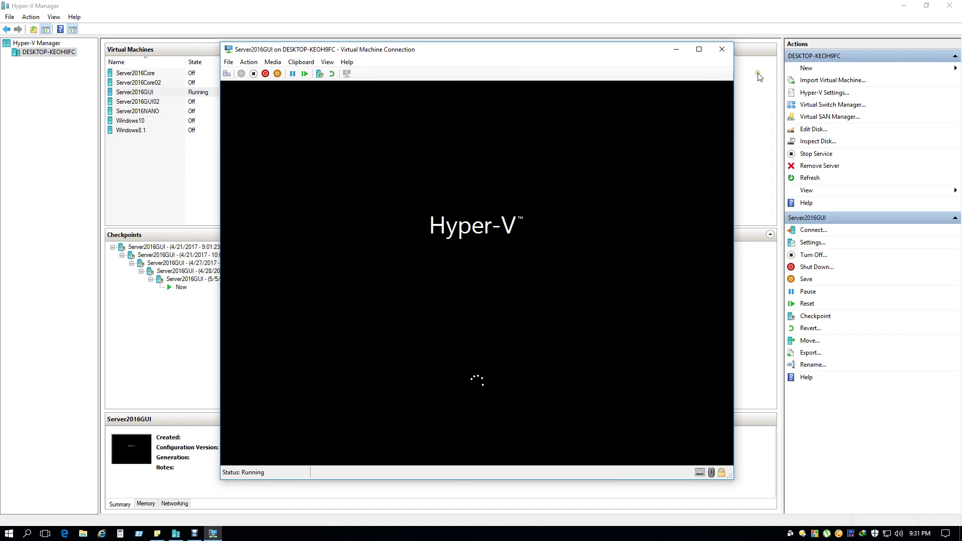
# - Bring the Server2016GUI connection window back to the front and sign in to PBL\Administrator with the account password
pyautogui.click(925, 43)
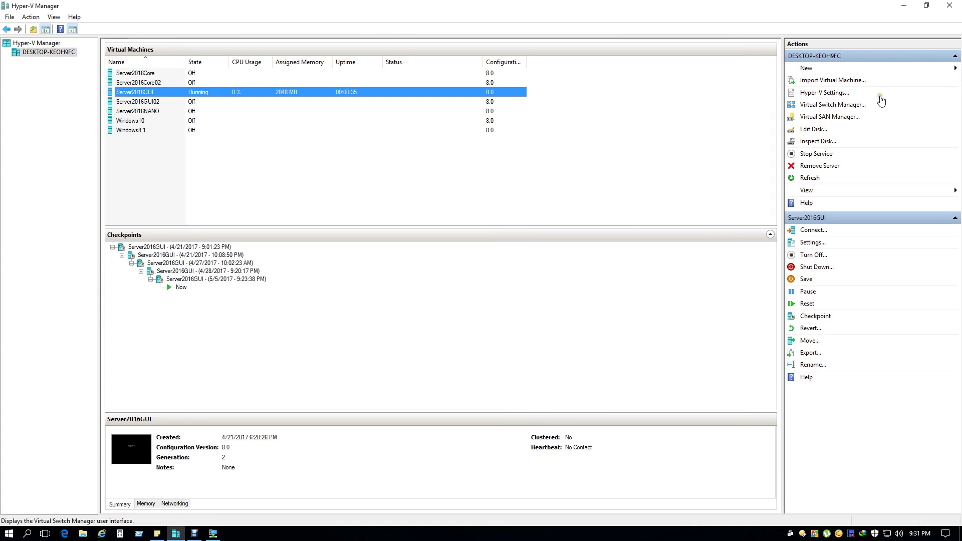
pyautogui.click(213, 533)
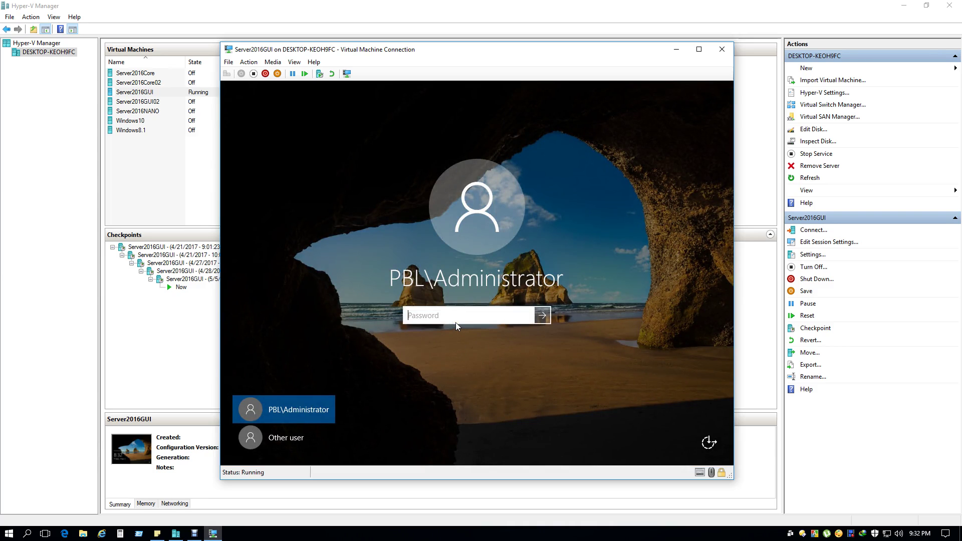
pyautogui.write('••••')
pyautogui.press('Return')
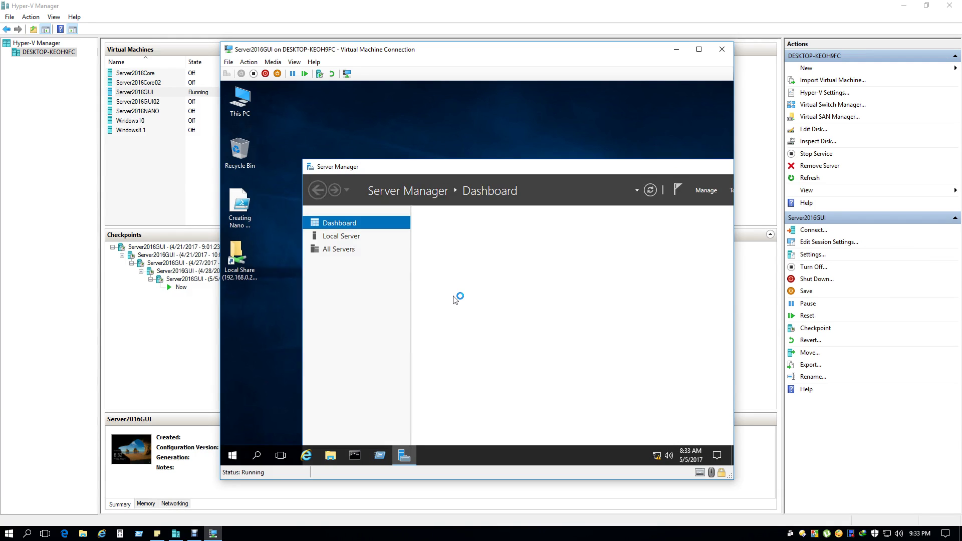
# - Maximize Server Manager in the guest and look through the role and server group tiles on its dashboard
pyautogui.doubleClick(512, 167)
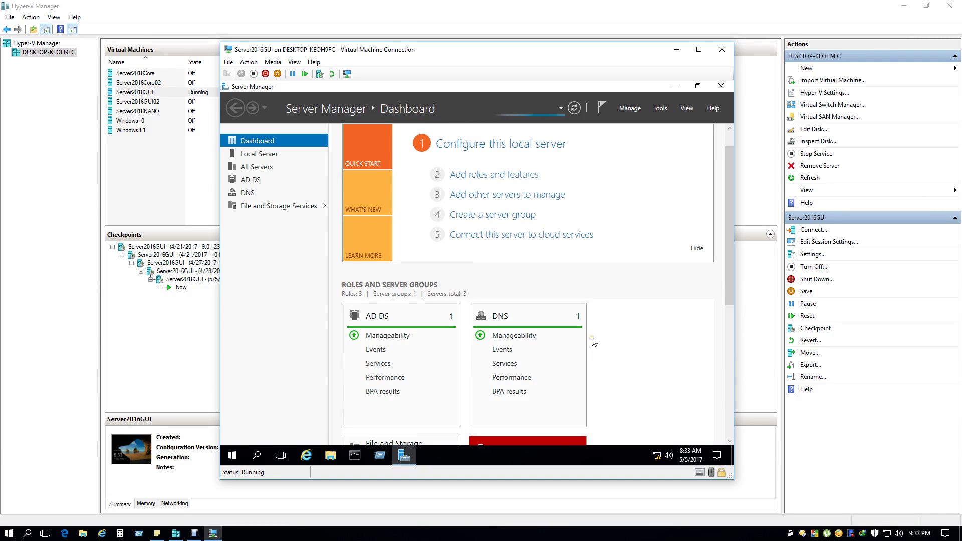
pyautogui.scroll(-5, 593, 339)
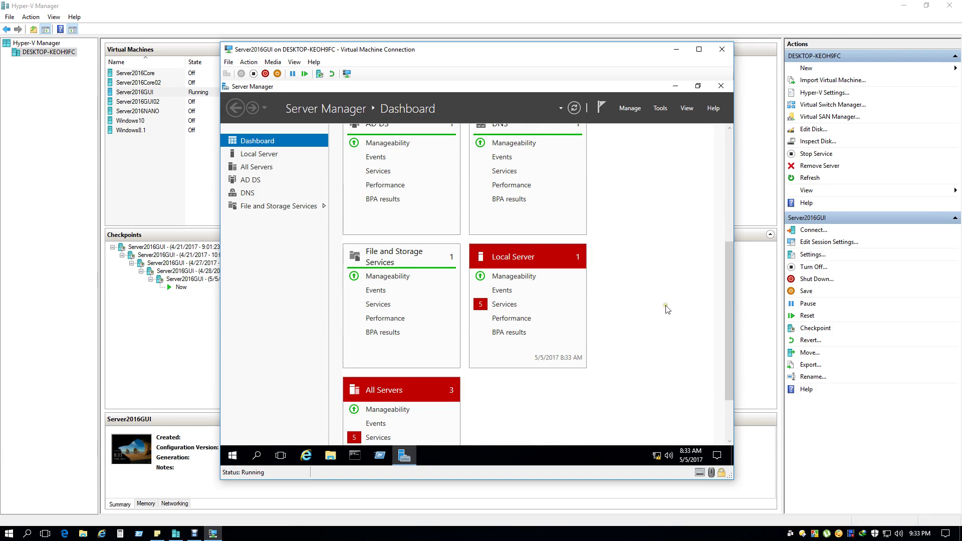
pyautogui.scroll(-2, 669, 309)
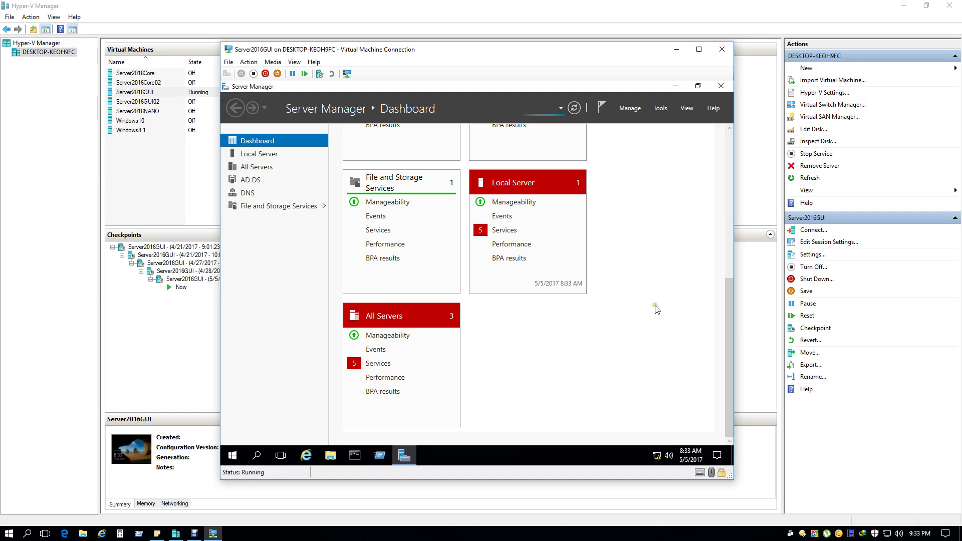
# - Shut down the guest server with the reason Other (Unplanned) and close its connection window
pyautogui.click(232, 457)
pyautogui.rightClick(233, 457)
pyautogui.moveTo(262, 429)
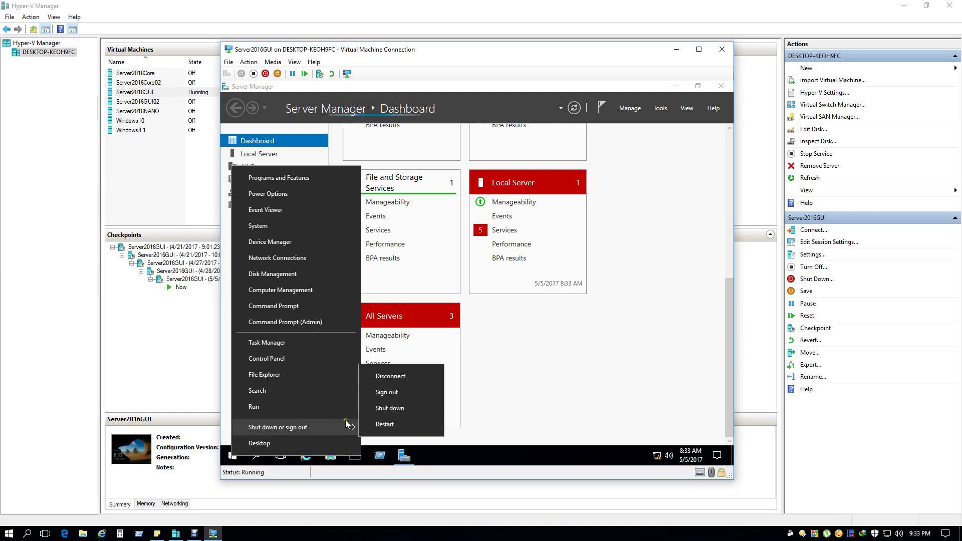
pyautogui.click(404, 408)
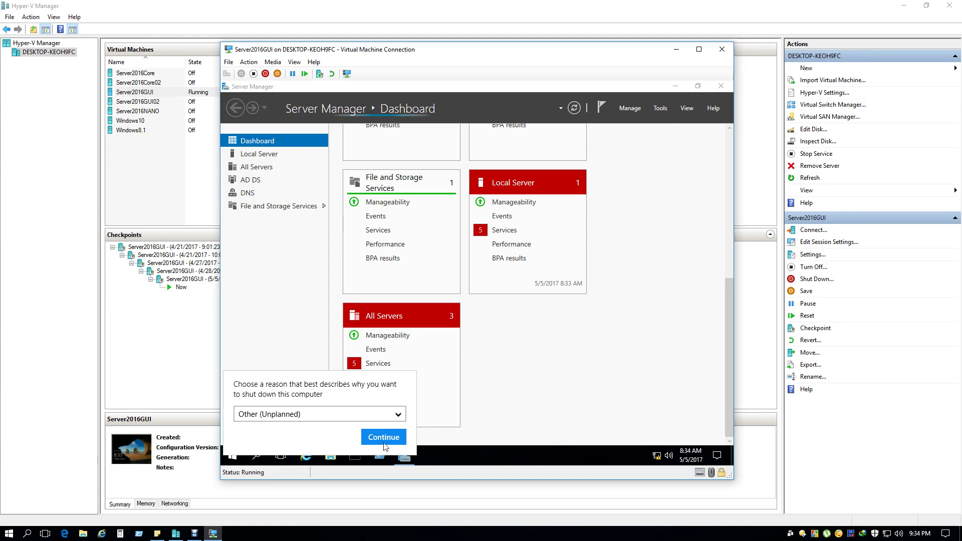
pyautogui.click(384, 443)
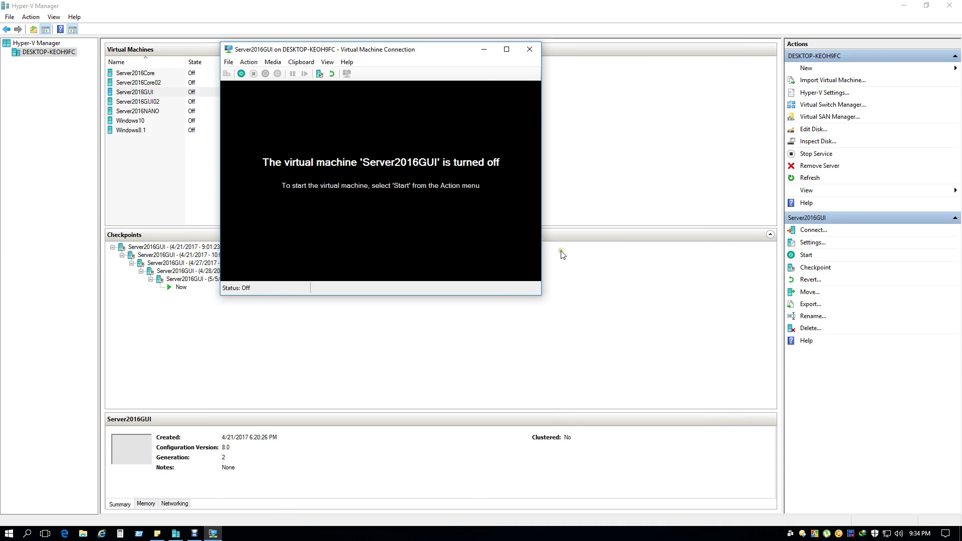
pyautogui.click(530, 49)
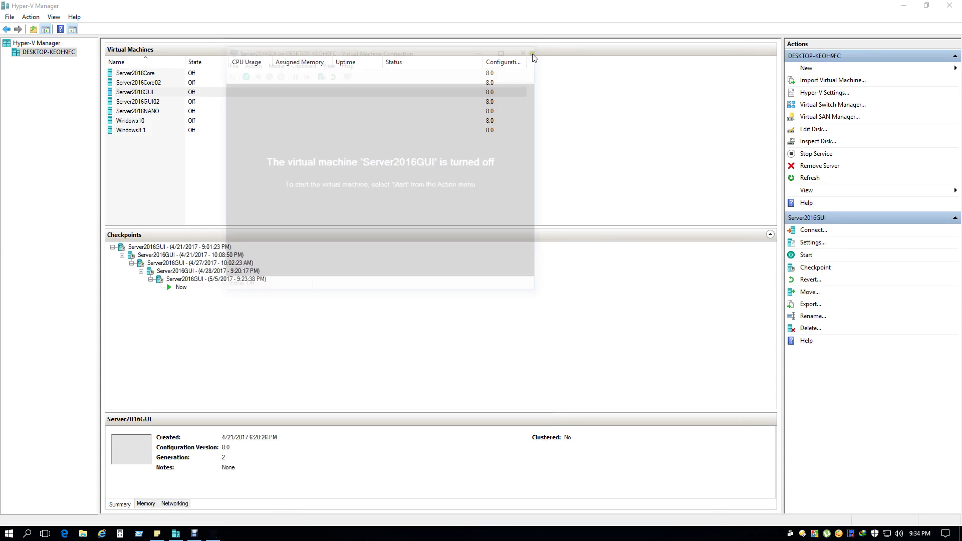
# - Open the settings of Server2016GUI and add another hard drive to its SCSI controller
pyautogui.click(141, 93)
pyautogui.rightClick(140, 94)
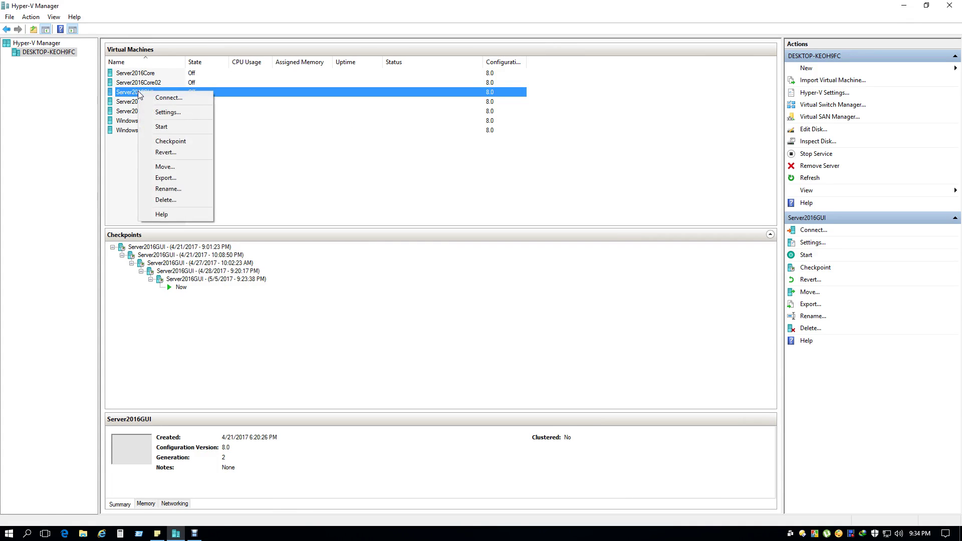
pyautogui.click(187, 114)
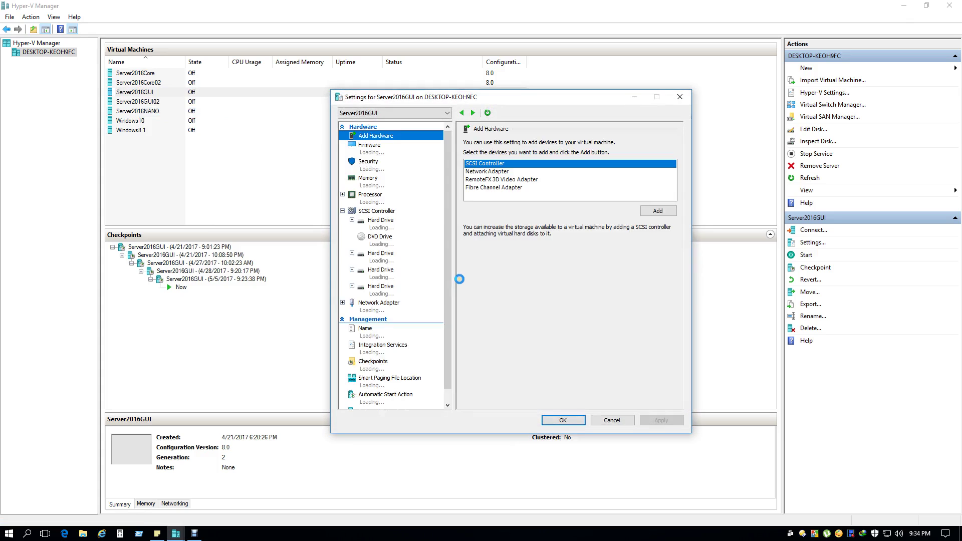
pyautogui.click(376, 211)
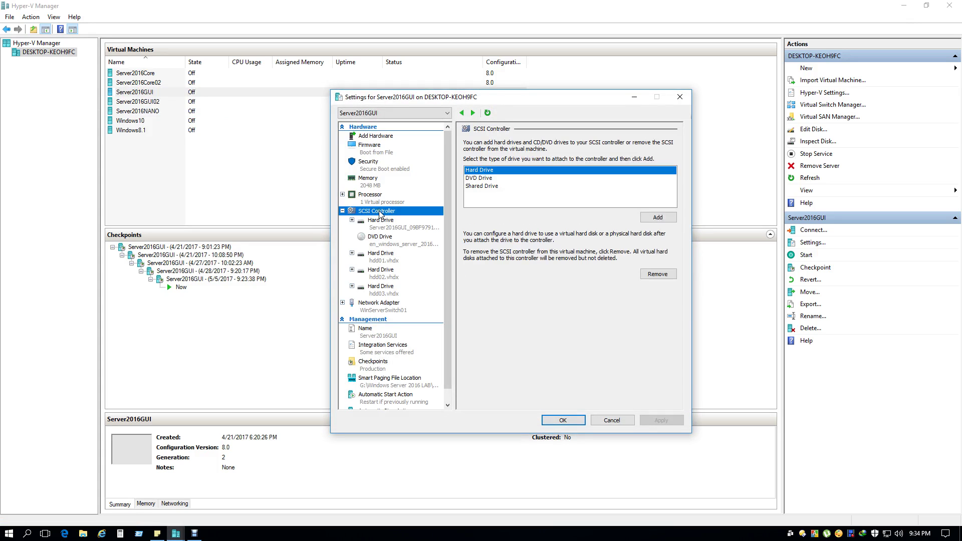
pyautogui.click(665, 221)
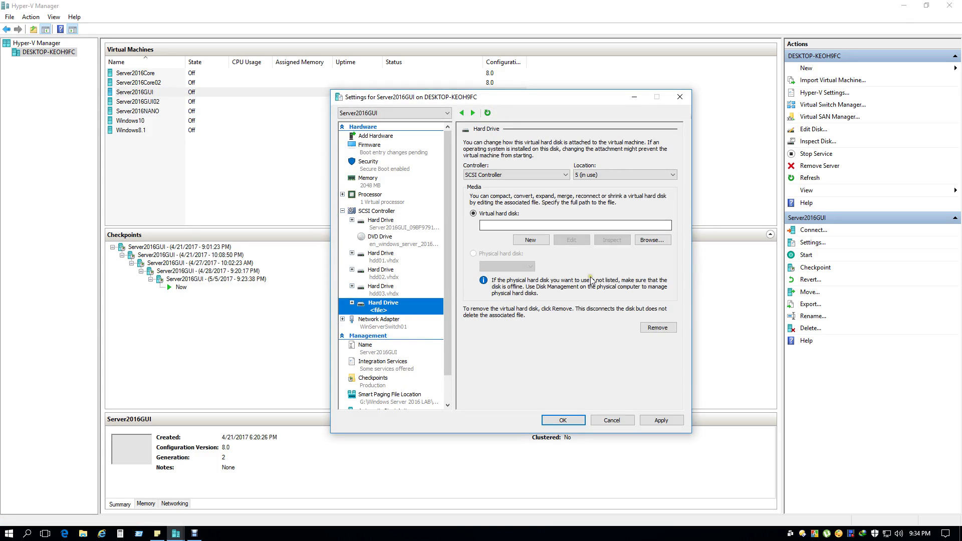
# - Start a new virtual hard disk for the added drive, keeping the default disk type, and name it hdd04.vhdx
pyautogui.click(531, 240)
pyautogui.click(577, 380)
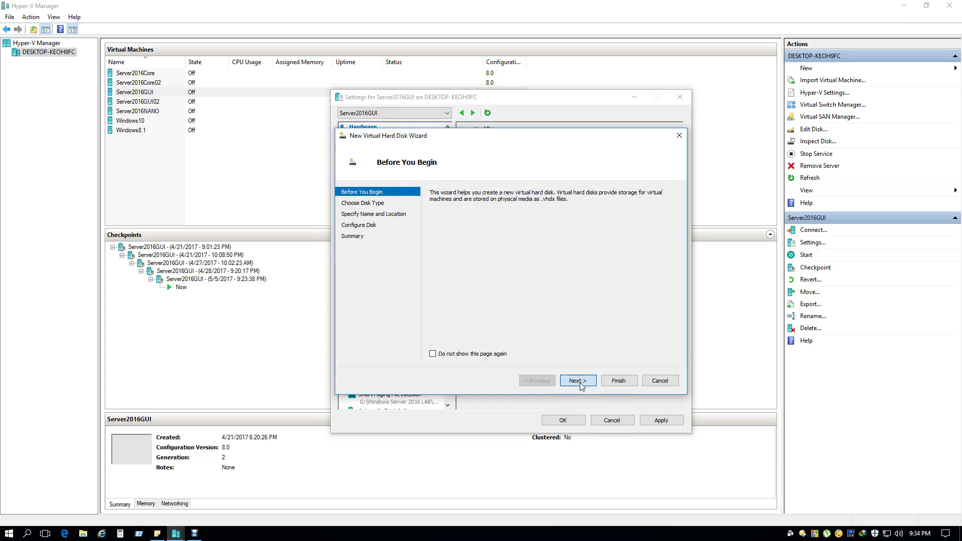
pyautogui.click(579, 381)
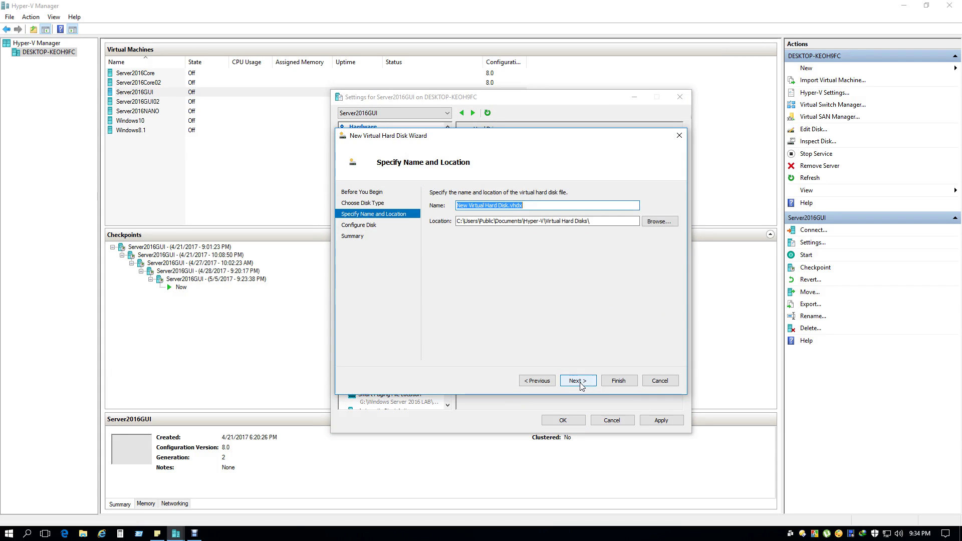
pyautogui.click(530, 205)
pyautogui.moveTo(509, 206); pyautogui.dragTo(354, 211)
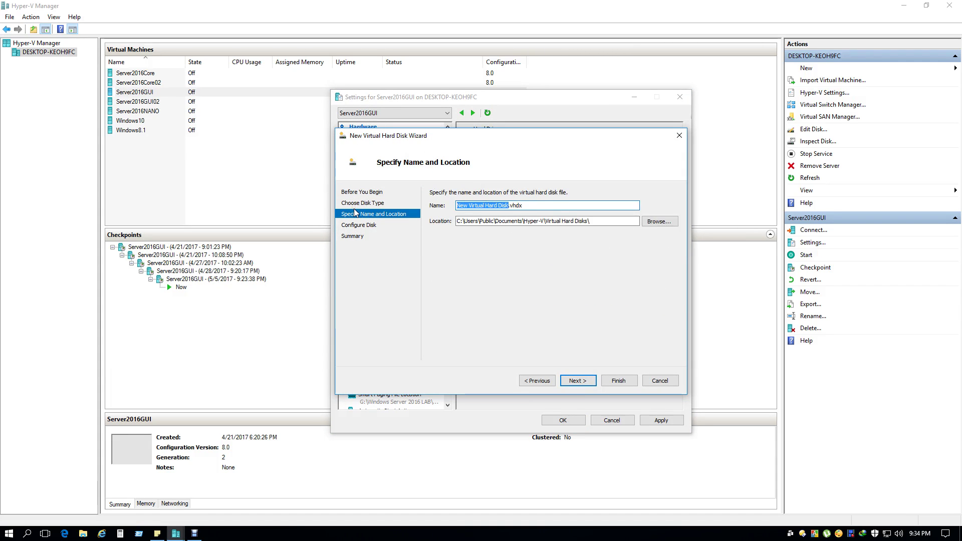
pyautogui.write('hdd04')
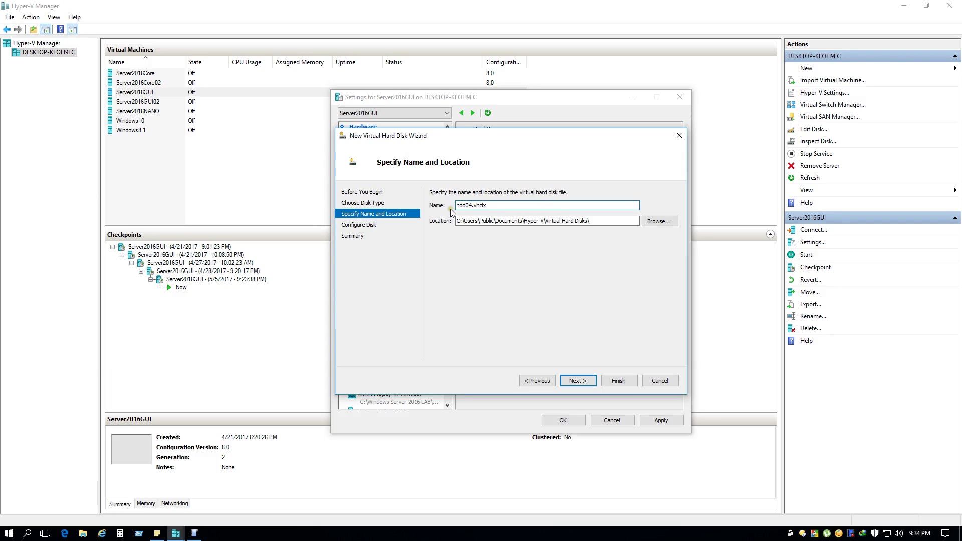
pyautogui.doubleClick(472, 205)
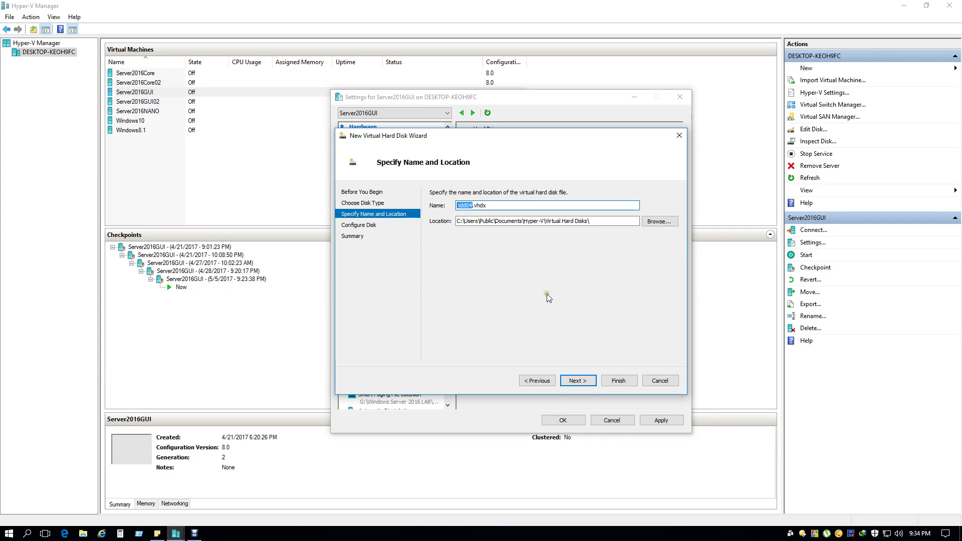
# - Set the hdd04 disk's location to G:\Windows Server 2016 LAB\Server2016GUI\Server2016GUI\Virtual Hard Disks
pyautogui.click(659, 222)
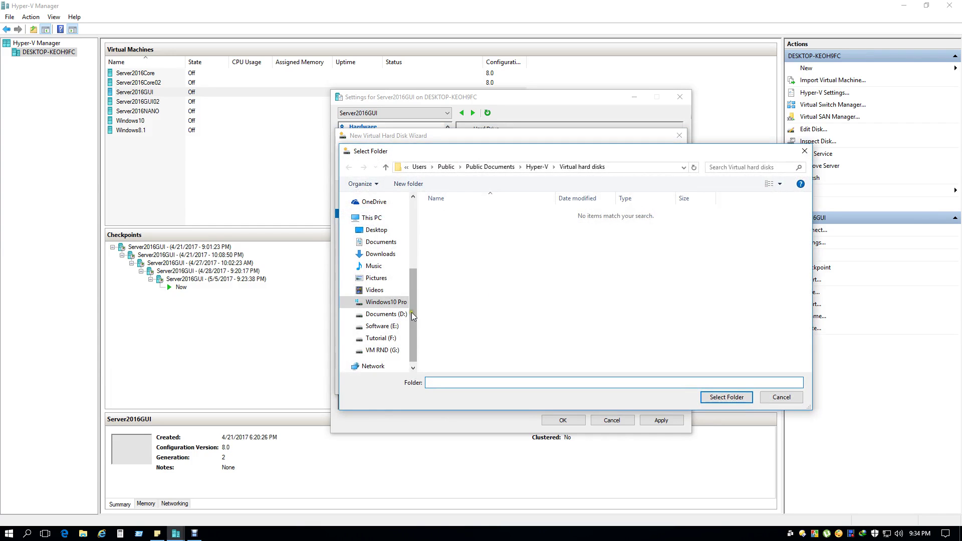
pyautogui.click(391, 354)
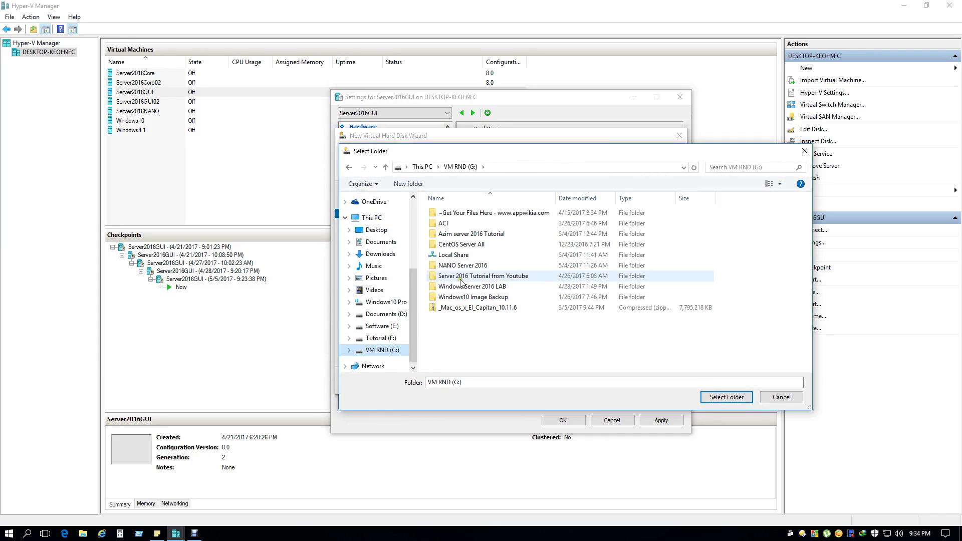
pyautogui.click(470, 288)
pyautogui.doubleClick(470, 288)
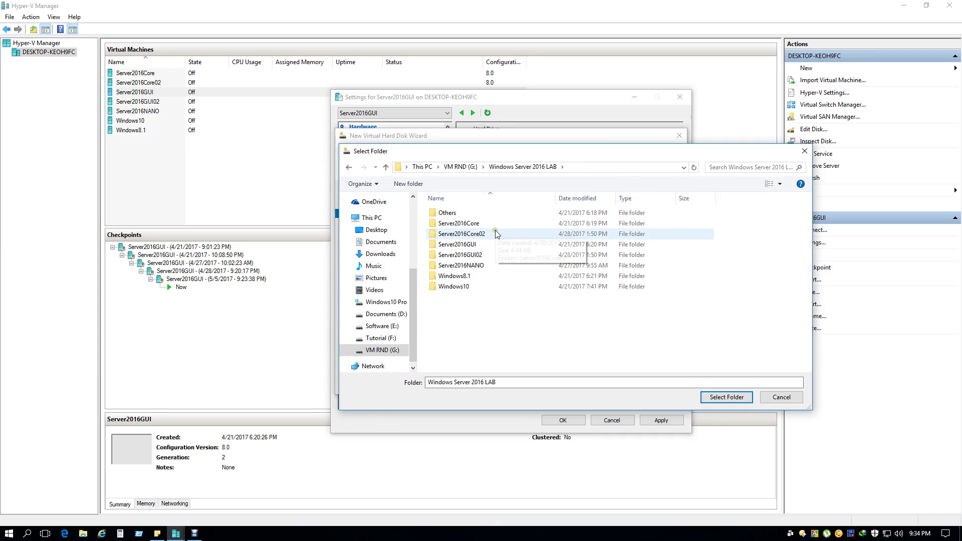
pyautogui.doubleClick(498, 243)
pyautogui.doubleClick(479, 215)
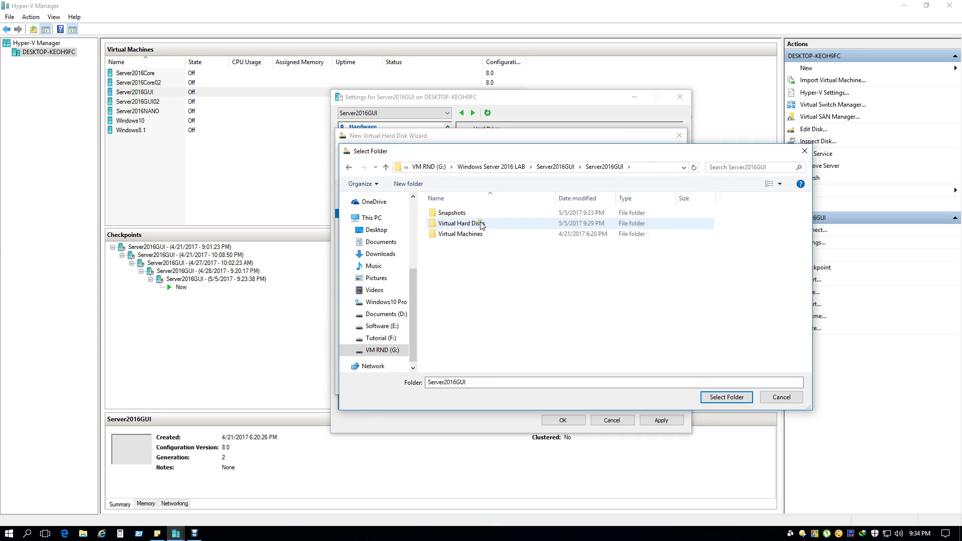
pyautogui.click(480, 223)
pyautogui.doubleClick(480, 223)
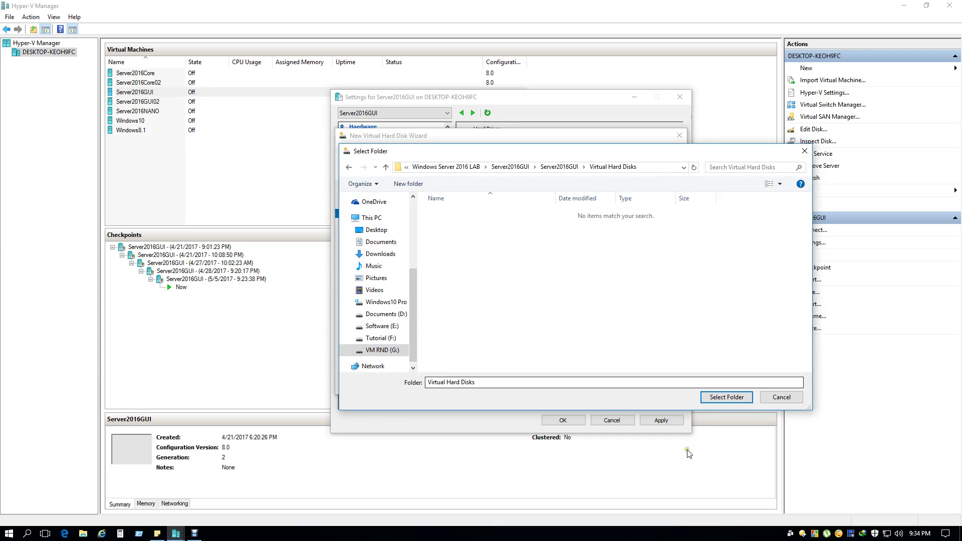
pyautogui.click(726, 397)
# - Create hdd04 as a blank 127 GB disk and apply the virtual machine settings
pyautogui.click(585, 382)
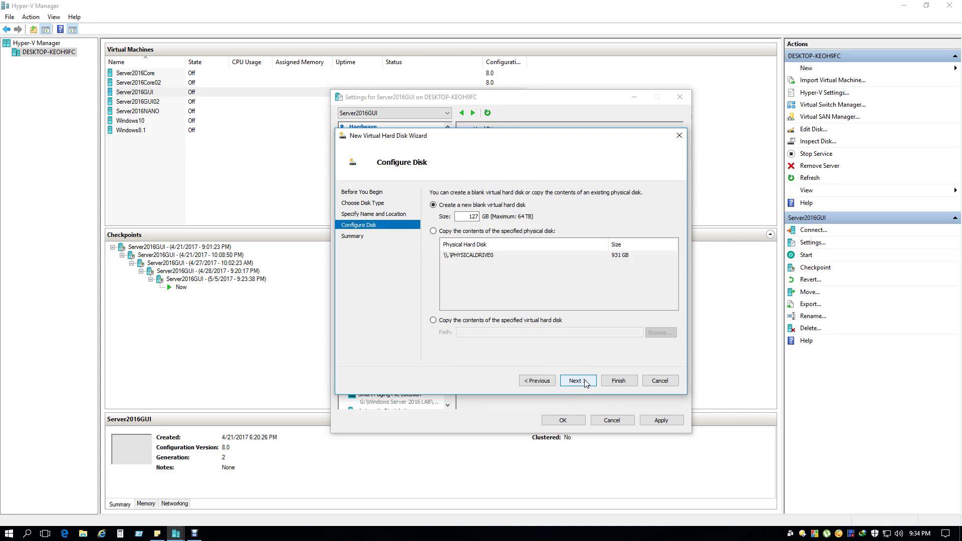
pyautogui.click(585, 382)
pyautogui.click(614, 383)
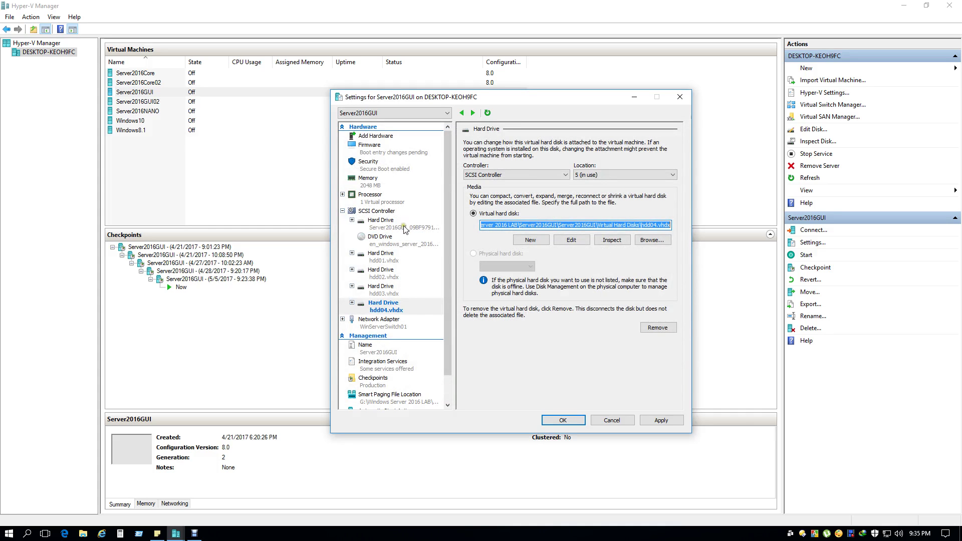
pyautogui.click(660, 421)
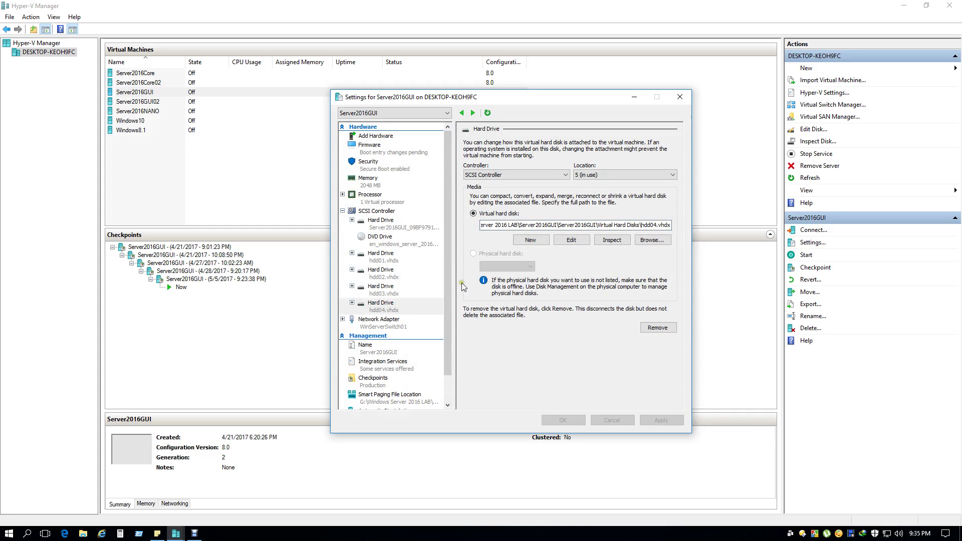
# - Add another hard drive to the SCSI controller and start a new dynamically expanding virtual hard disk named hdd05.vhdx for it
pyautogui.click(381, 211)
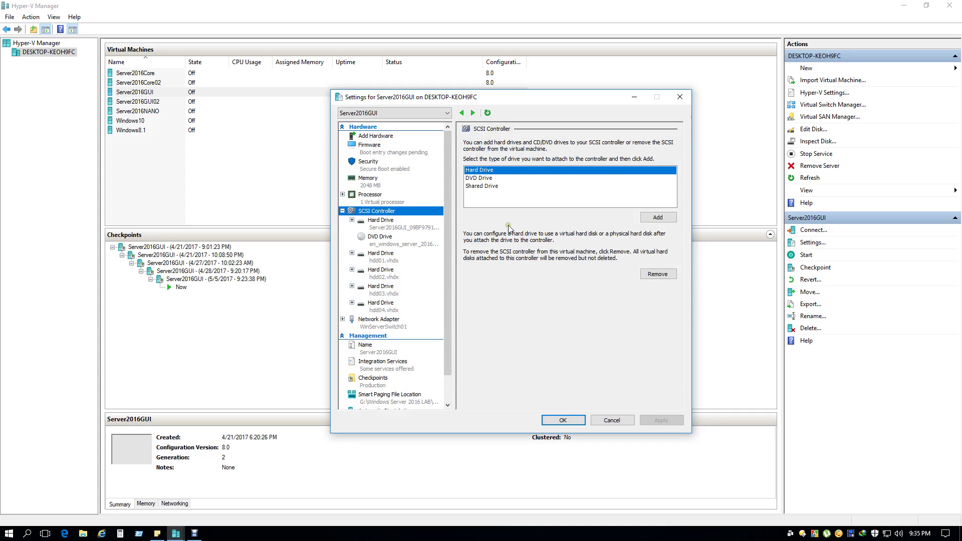
pyautogui.click(658, 218)
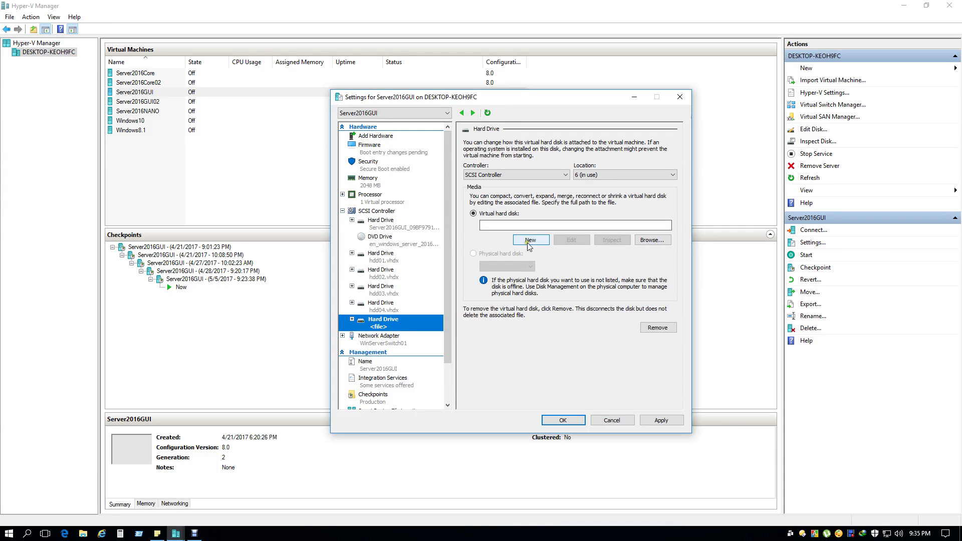
pyautogui.click(530, 240)
pyautogui.click(577, 381)
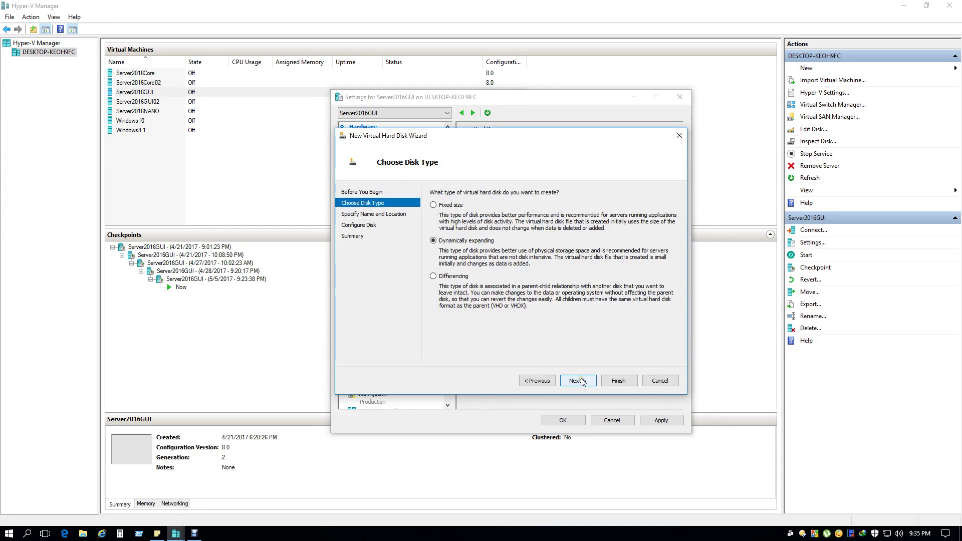
pyautogui.click(576, 381)
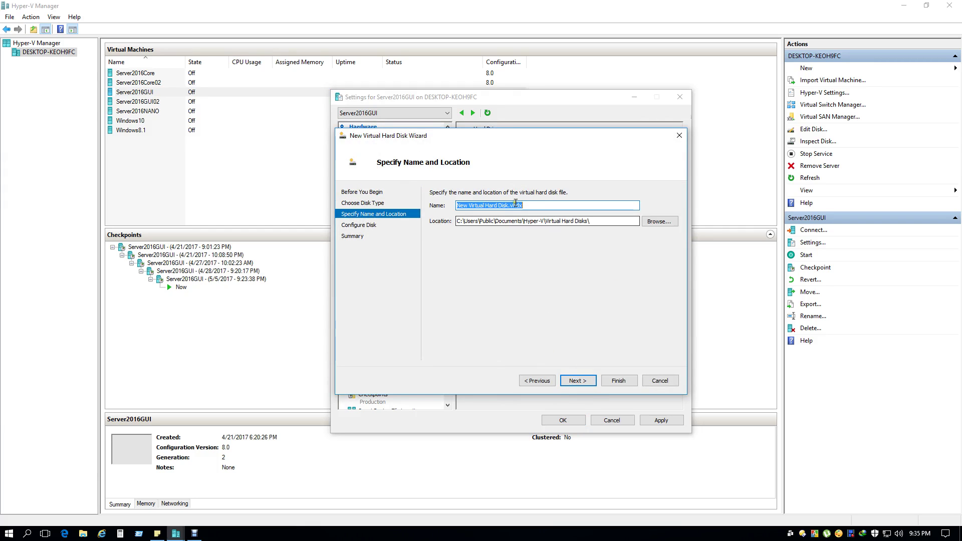
pyautogui.moveTo(509, 205); pyautogui.dragTo(437, 201)
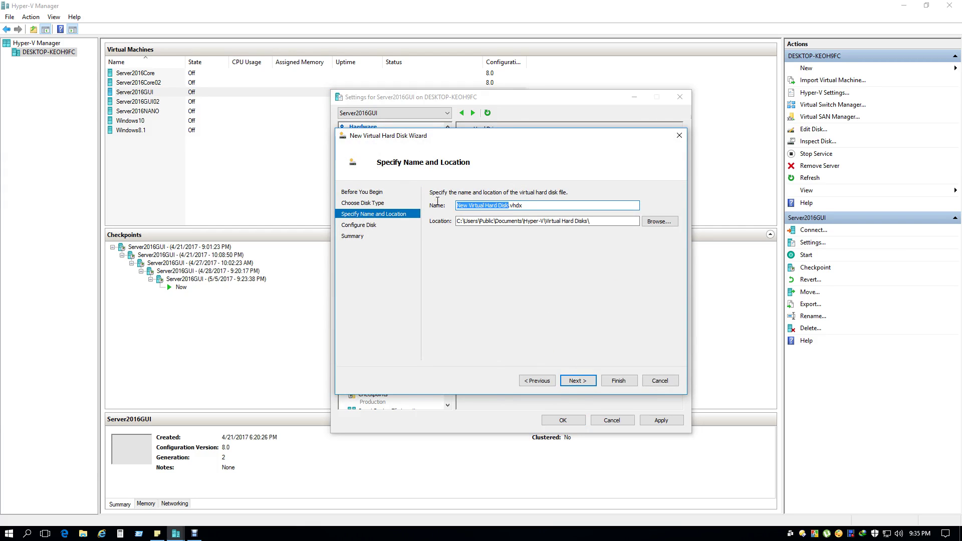
pyautogui.write('hdd05')
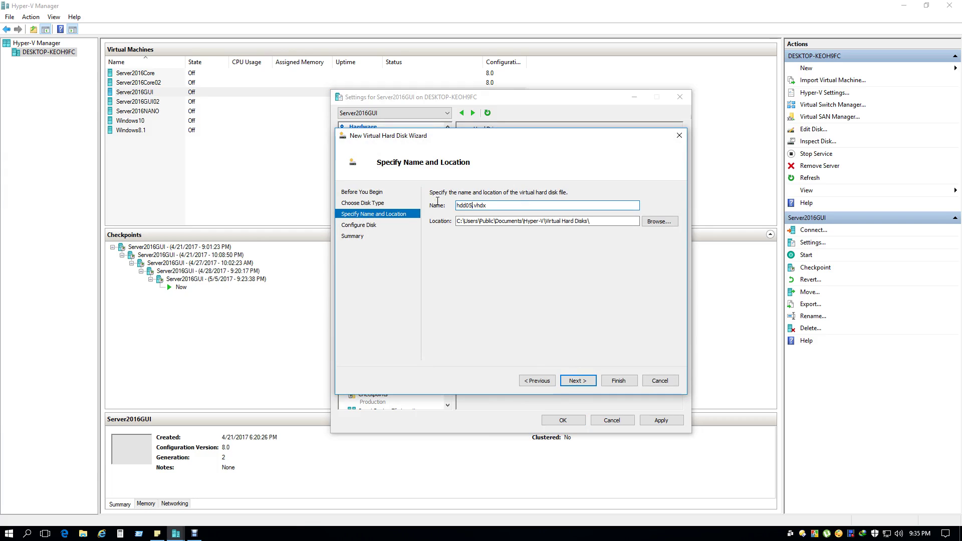
# - Set the hdd05 disk's location to G:\Windows Server 2016 LAB\Server2016GUI\Server2016GUI\Virtual Hard Disks
pyautogui.click(659, 221)
pyautogui.click(386, 350)
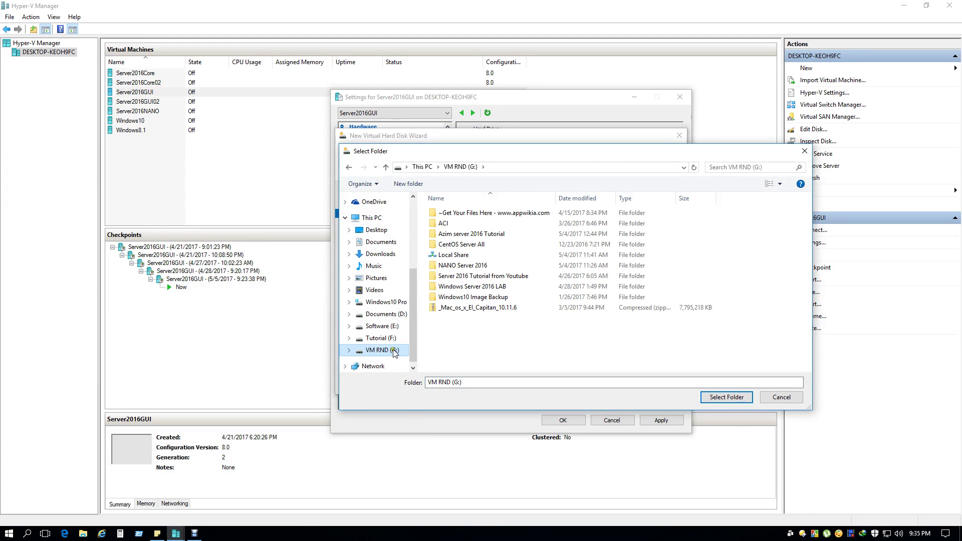
pyautogui.doubleClick(480, 287)
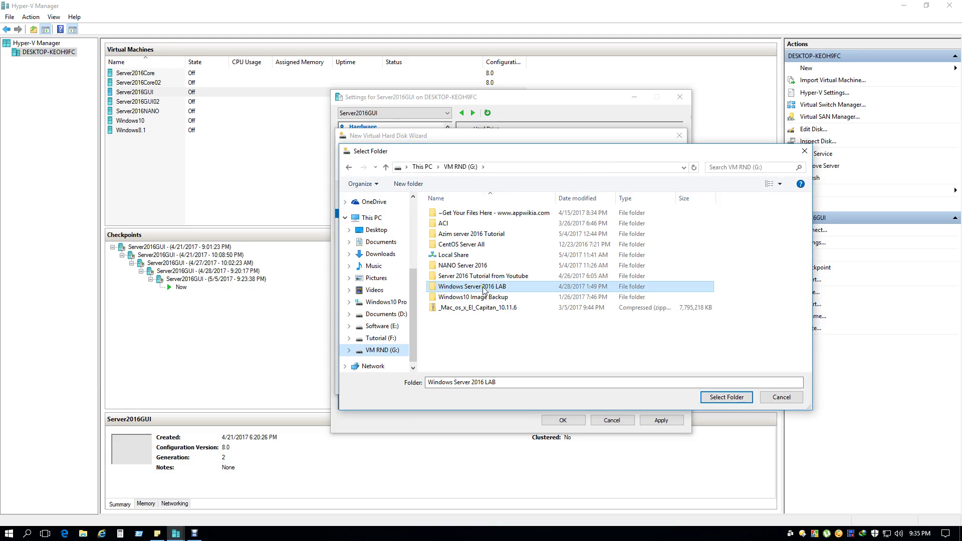
pyautogui.doubleClick(471, 244)
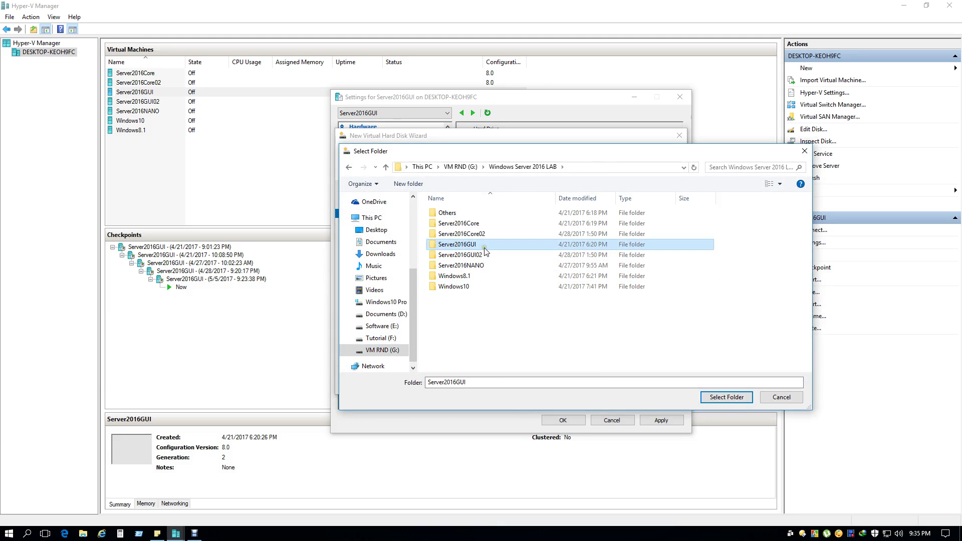
pyautogui.doubleClick(464, 214)
pyautogui.doubleClick(471, 226)
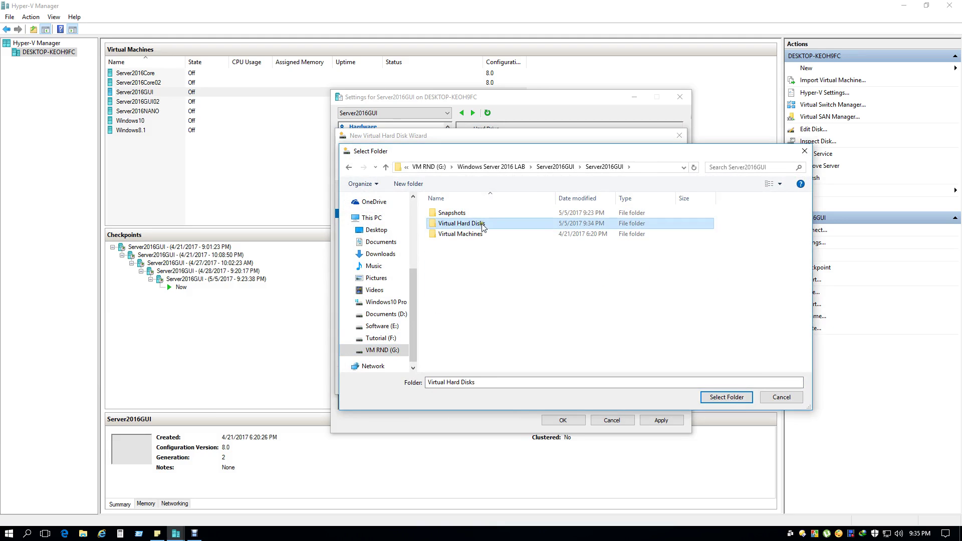
pyautogui.click(733, 396)
# - Create hdd05 as a blank 127 GB disk, apply the virtual machine settings and close them
pyautogui.click(577, 381)
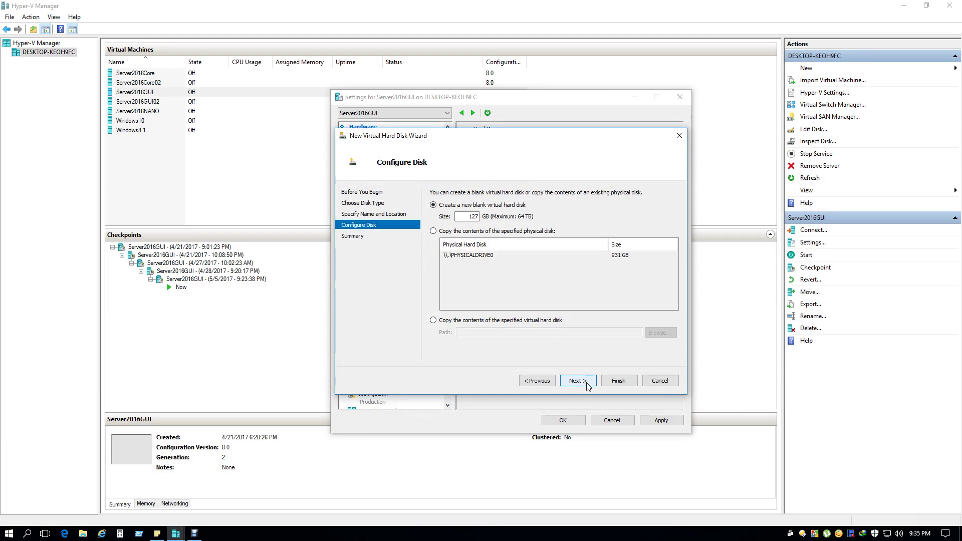
pyautogui.click(576, 381)
pyautogui.click(604, 382)
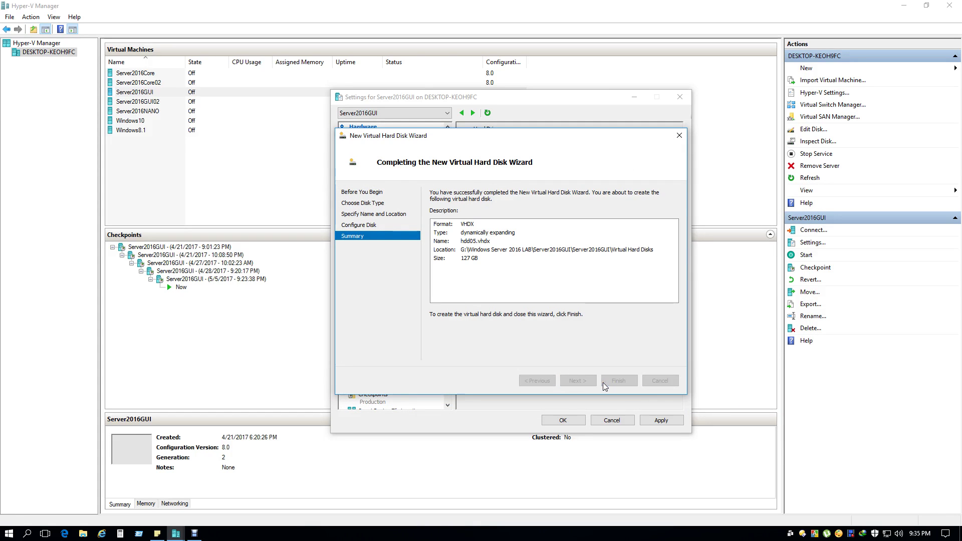
pyautogui.click(658, 420)
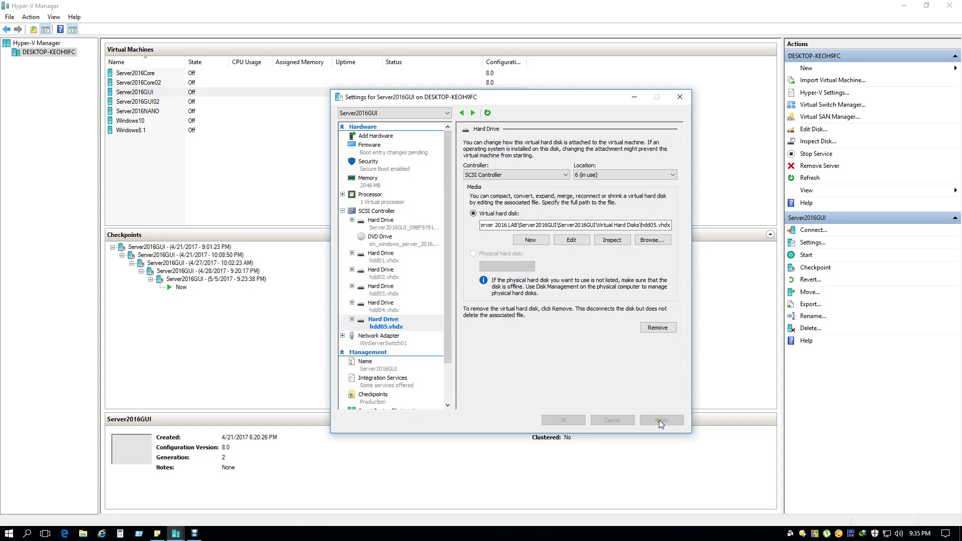
pyautogui.click(613, 420)
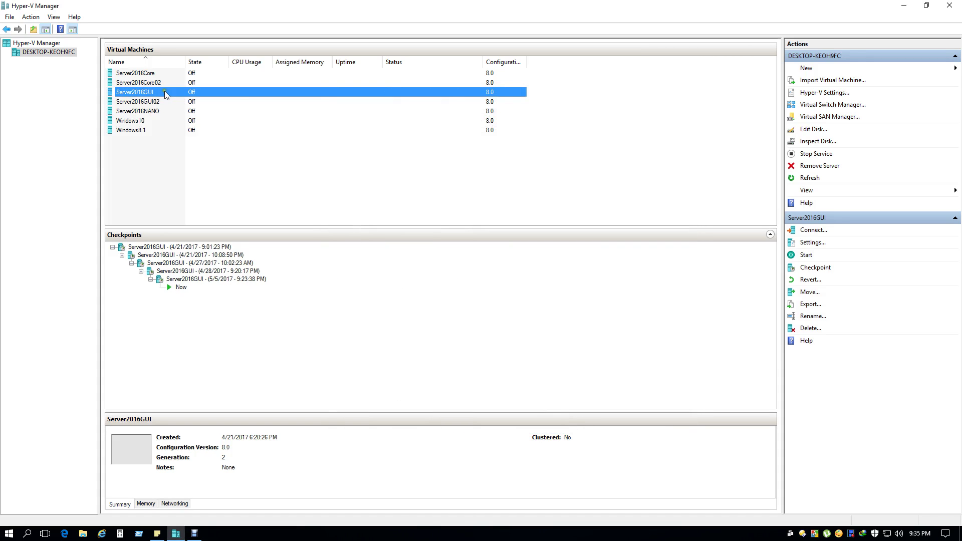
# - Create a checkpoint of the Server2016GUI virtual machine
pyautogui.rightClick(164, 91)
pyautogui.click(205, 140)
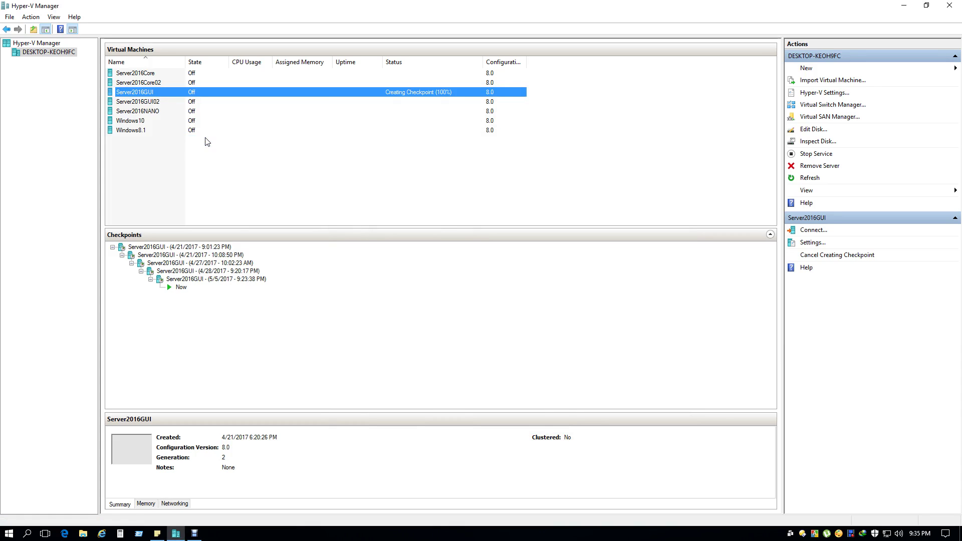
# - Connect to the Server2016GUI virtual machine and start it
pyautogui.rightClick(187, 95)
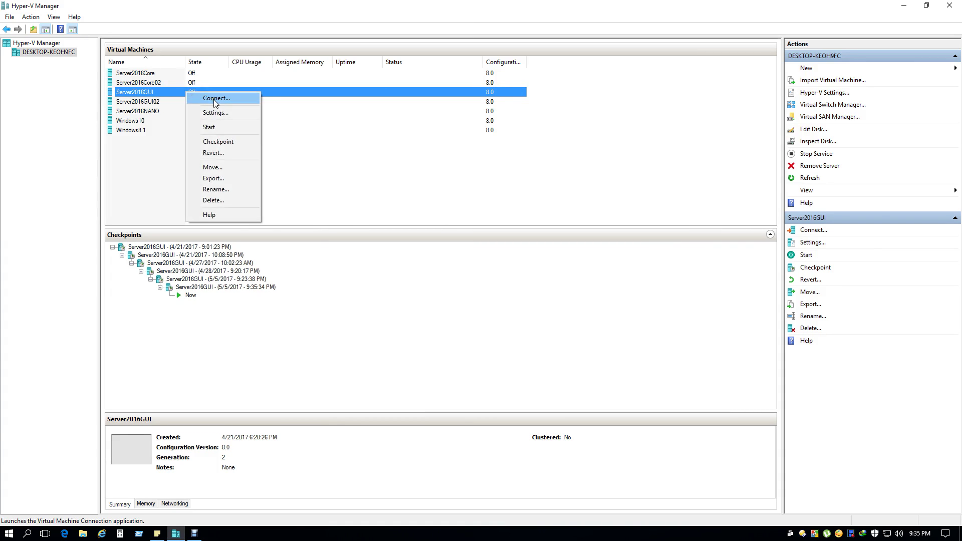
pyautogui.click(215, 99)
pyautogui.click(241, 73)
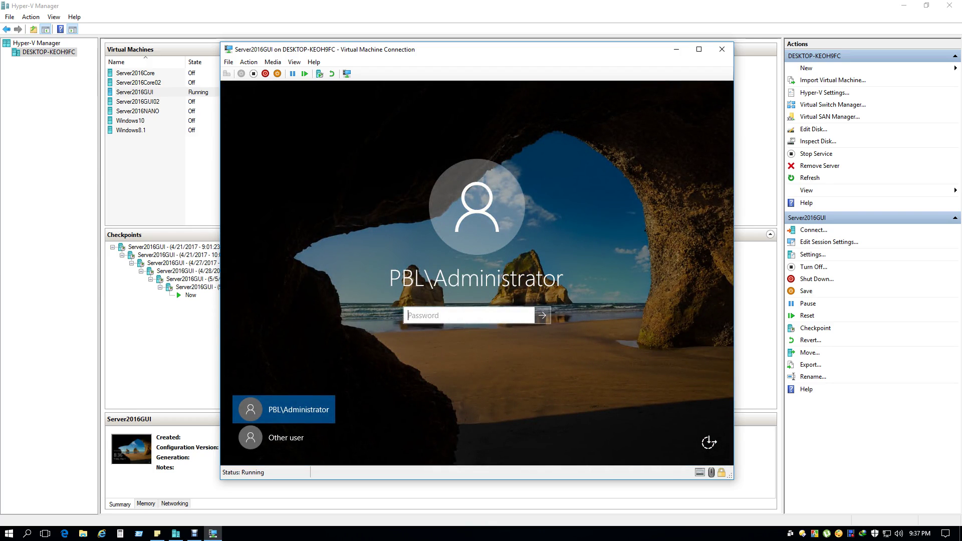
# - Sign in to the guest as PBL\Administrator with the account password, re-entering the password after a rejected attempt
pyautogui.write('•••••••••')
pyautogui.press('Return')
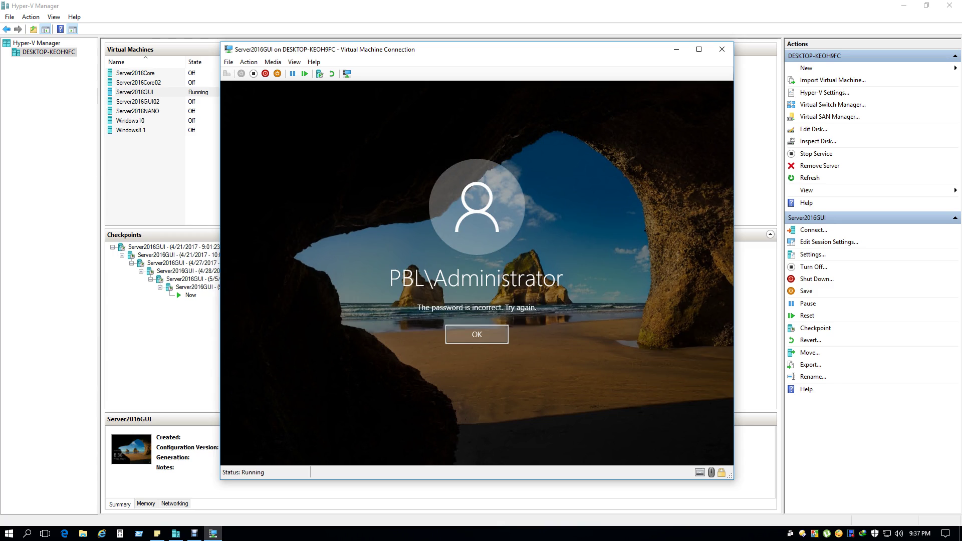
pyautogui.click(494, 336)
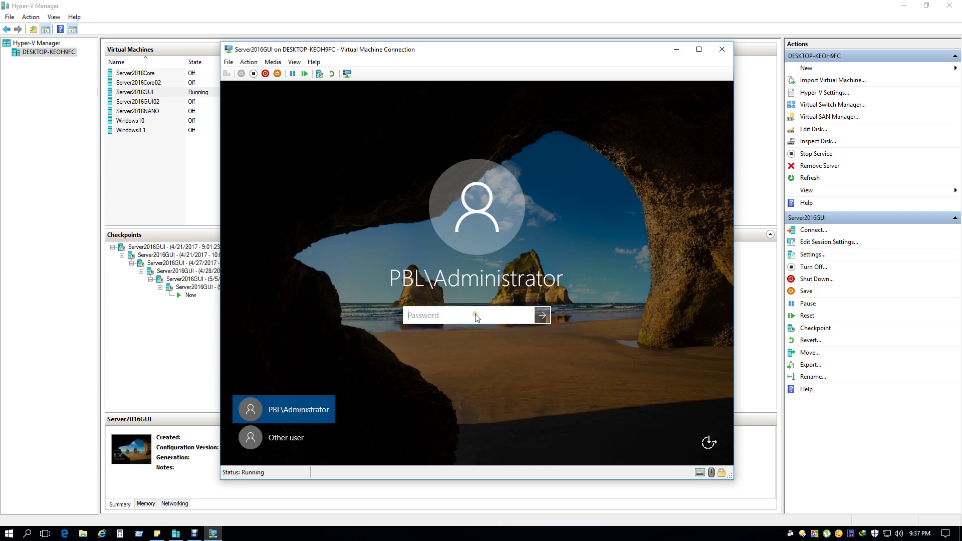
pyautogui.write('*********')
pyautogui.press('Return')
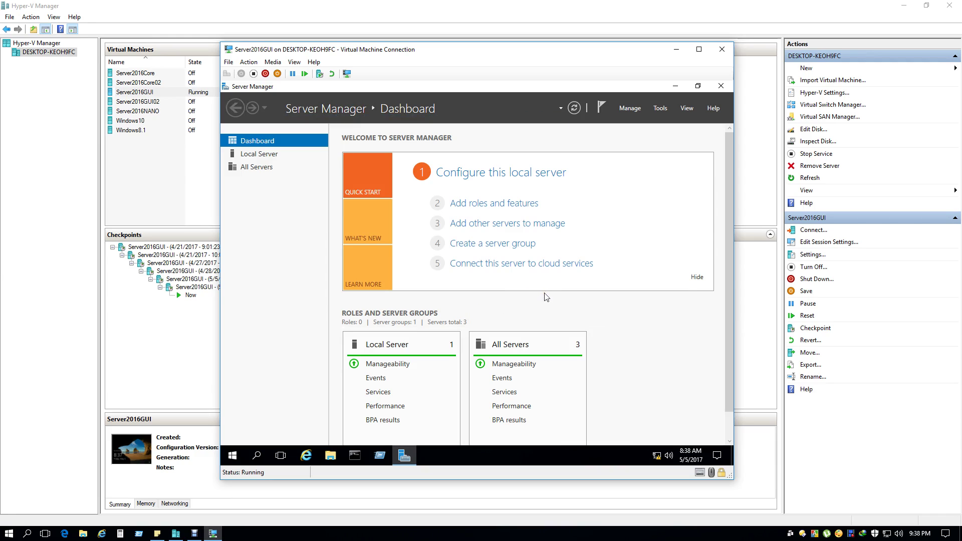
# - Look through the role and server group tiles on the guest's Server Manager dashboard down to All Servers
pyautogui.scroll(-1, 732, 278)
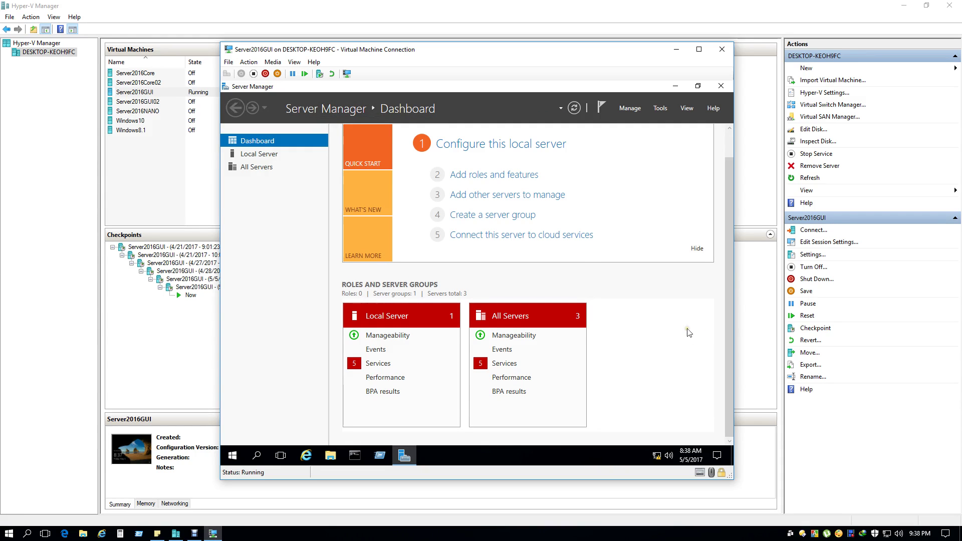
pyautogui.scroll(1, 689, 333)
pyautogui.scroll(-6, 689, 333)
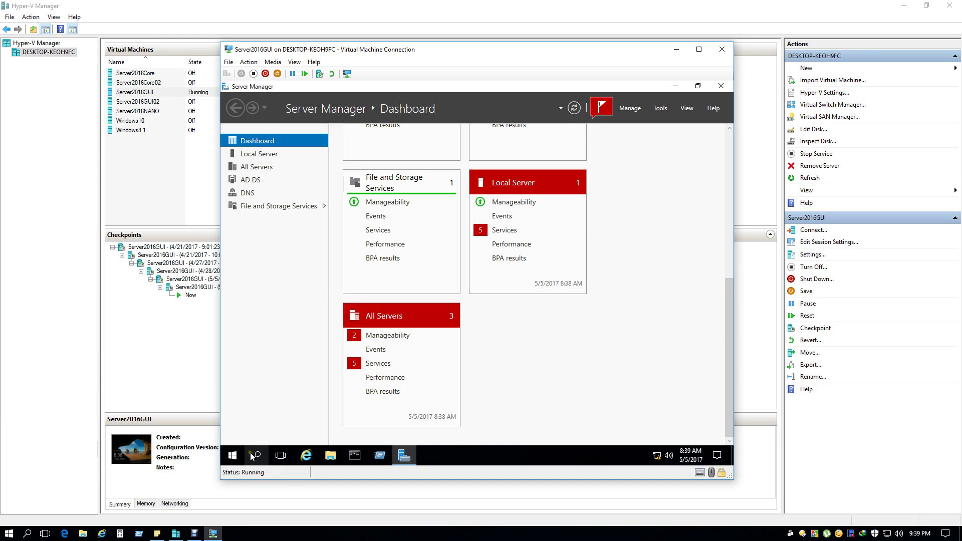
# - Open Disk Management in the guest and show the virtual machine in full screen
pyautogui.click(232, 456)
pyautogui.rightClick(234, 457)
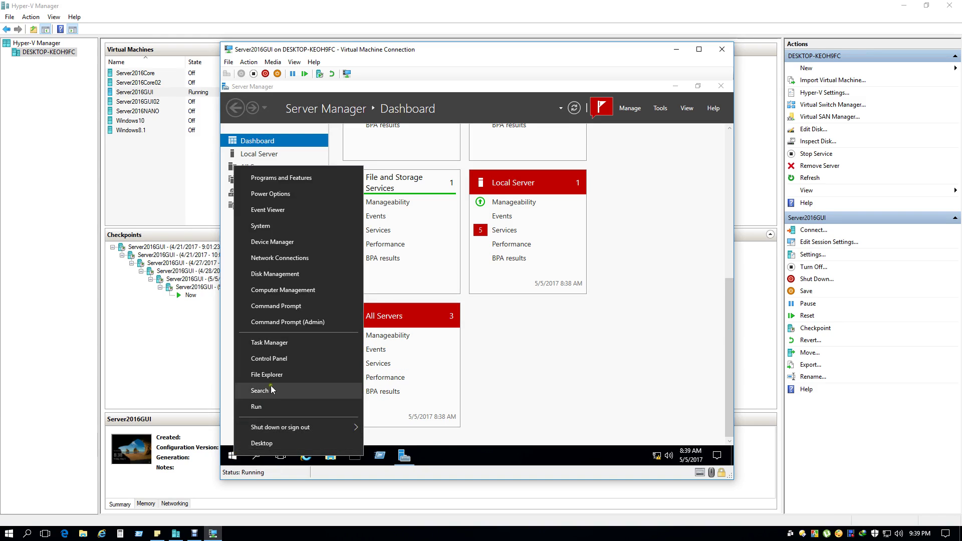
pyautogui.click(297, 276)
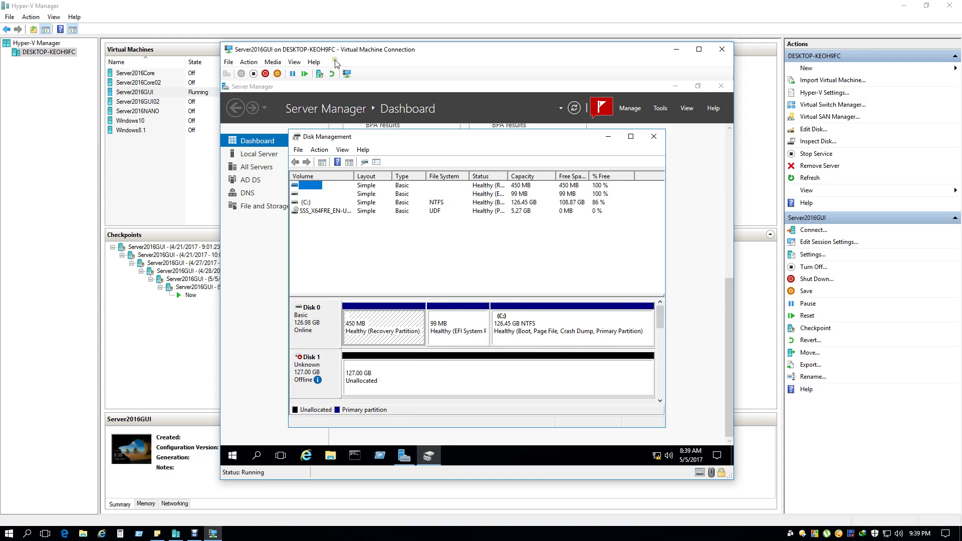
pyautogui.click(294, 63)
pyautogui.click(311, 73)
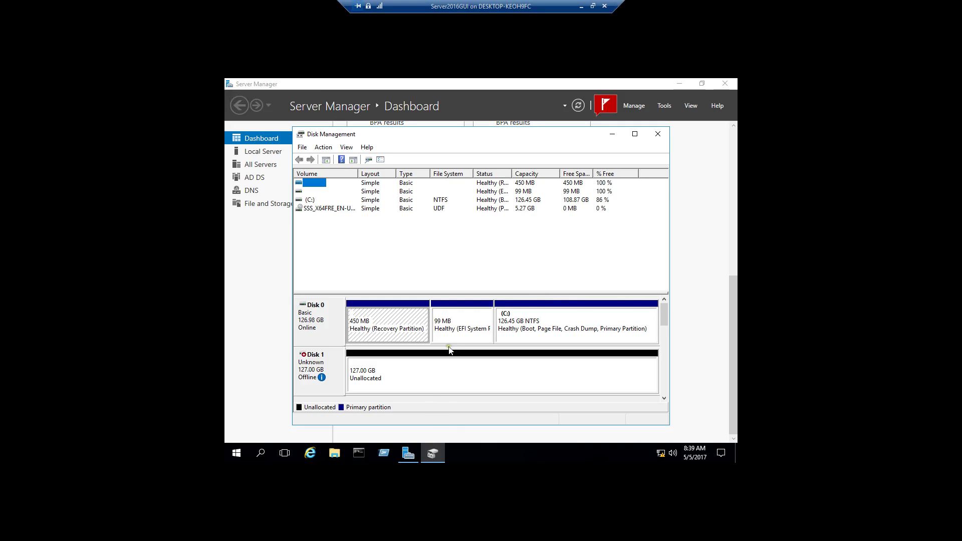
# - Look through the attached disks in Disk Management and bring Disk 1 online
pyautogui.click(664, 398)
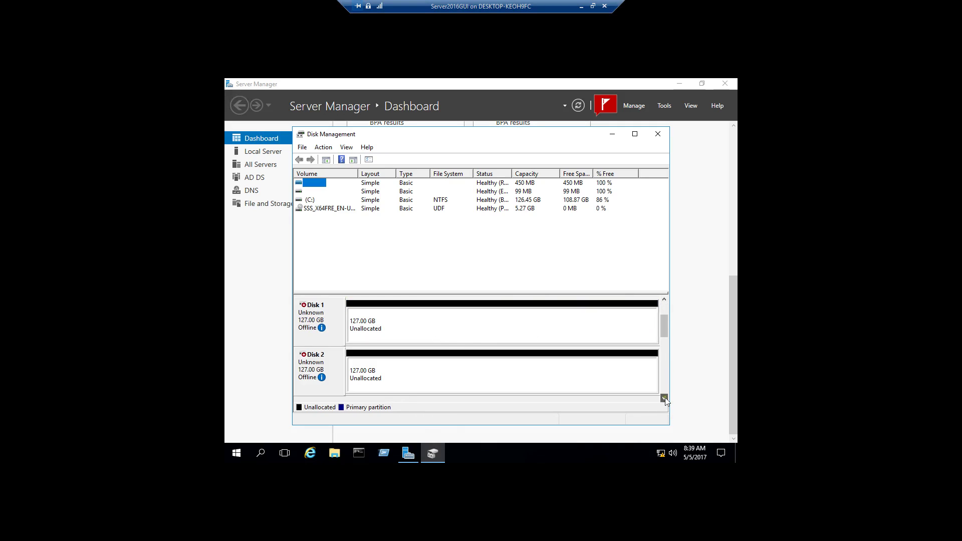
pyautogui.click(664, 398)
pyautogui.click(663, 398)
pyautogui.click(664, 399)
pyautogui.click(664, 398)
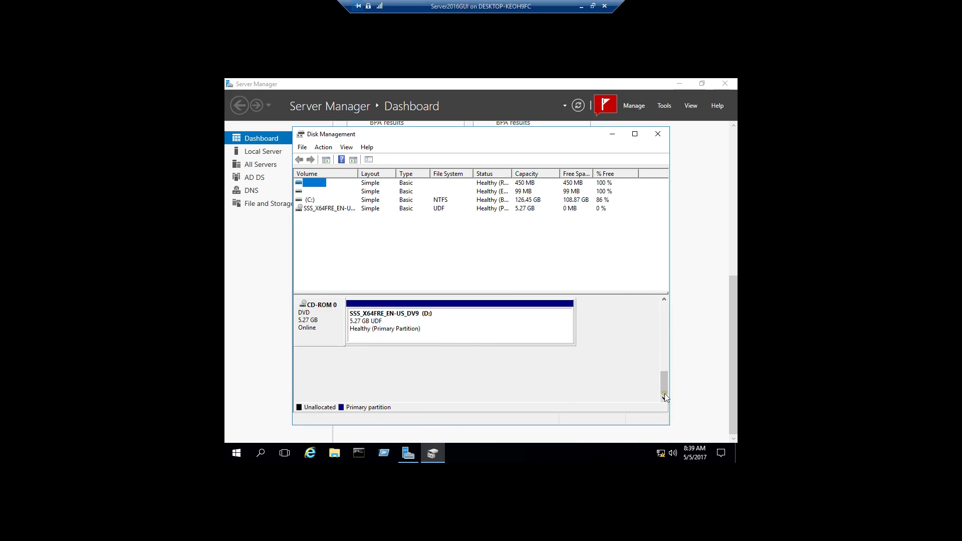
pyautogui.moveTo(665, 382); pyautogui.dragTo(675, 296)
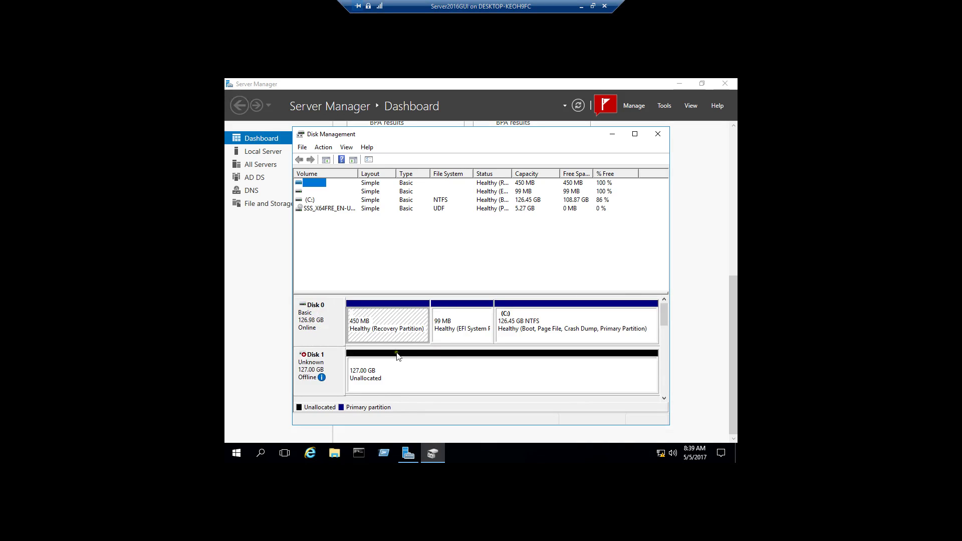
pyautogui.click(346, 371)
pyautogui.rightClick(316, 368)
pyautogui.click(328, 373)
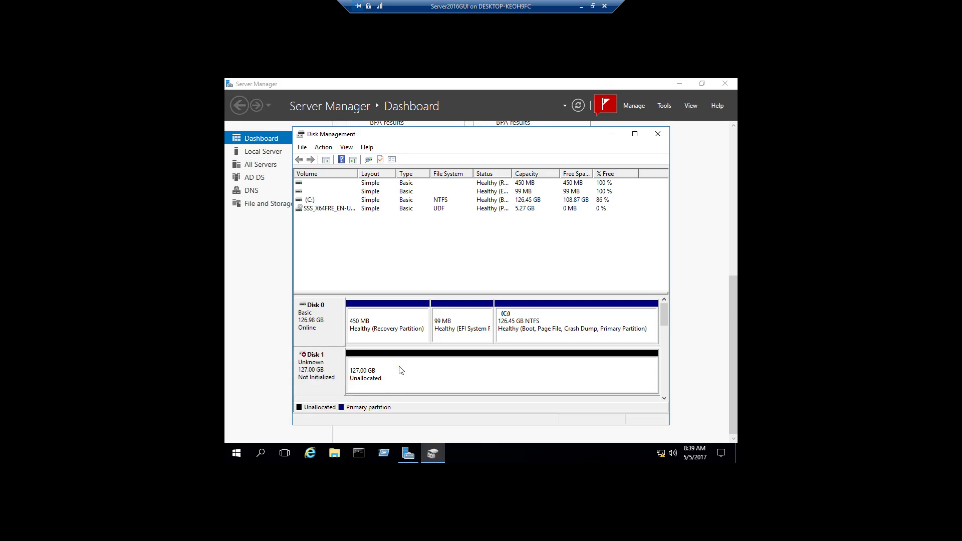
# - Bring Disk 5 online
pyautogui.click(664, 399)
pyautogui.rightClick(321, 309)
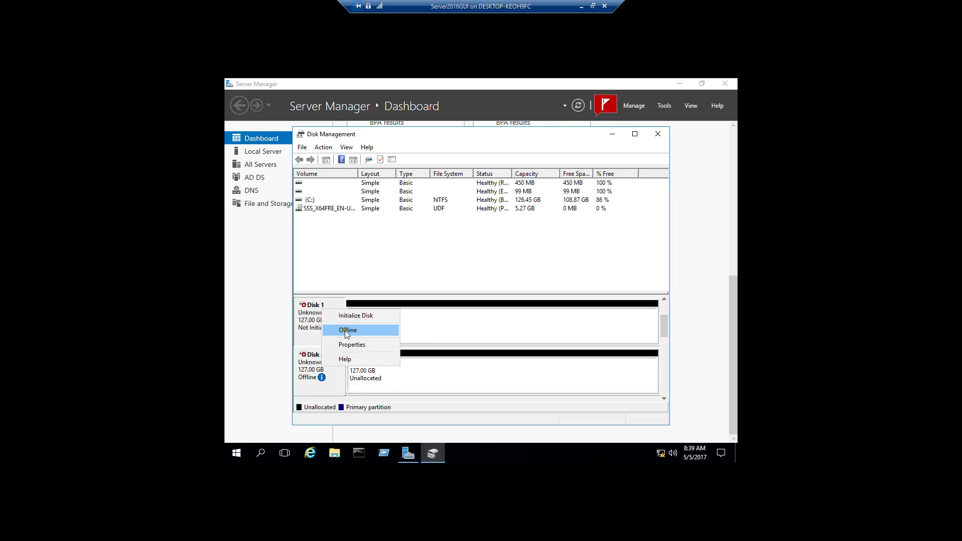
pyautogui.click(306, 376)
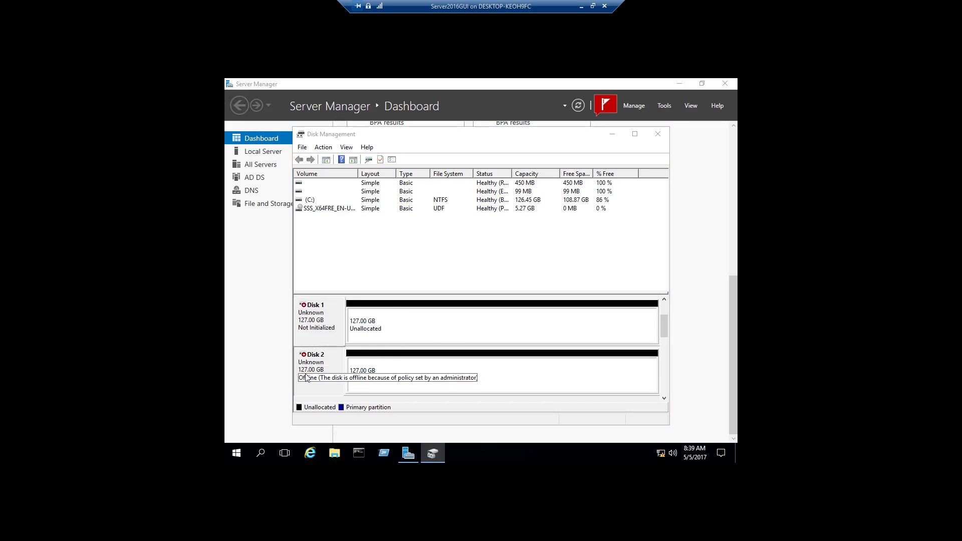
pyautogui.moveTo(664, 328); pyautogui.dragTo(665, 396)
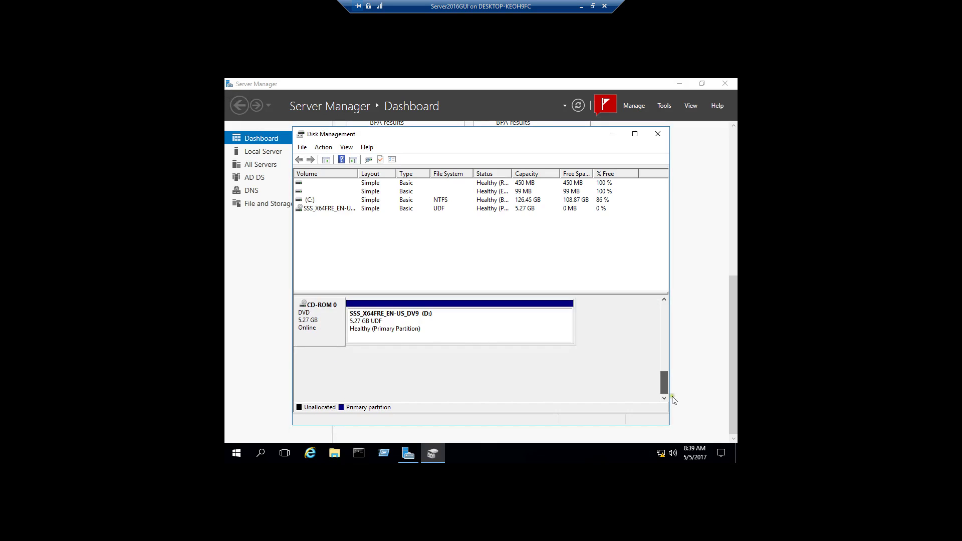
pyautogui.click(665, 299)
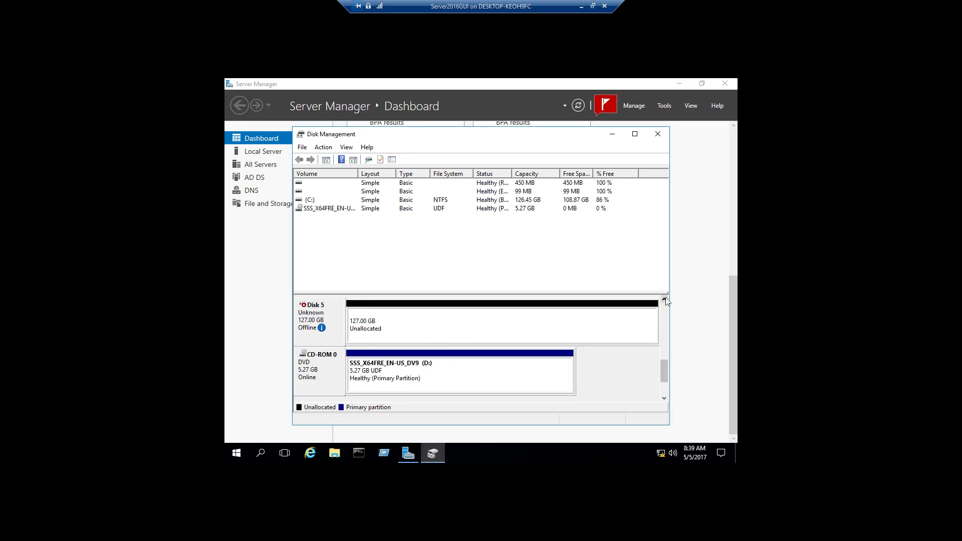
pyautogui.rightClick(314, 312)
pyautogui.click(338, 318)
# - Bring Disk 4 and Disk 3 online
pyautogui.click(664, 299)
pyautogui.rightClick(309, 321)
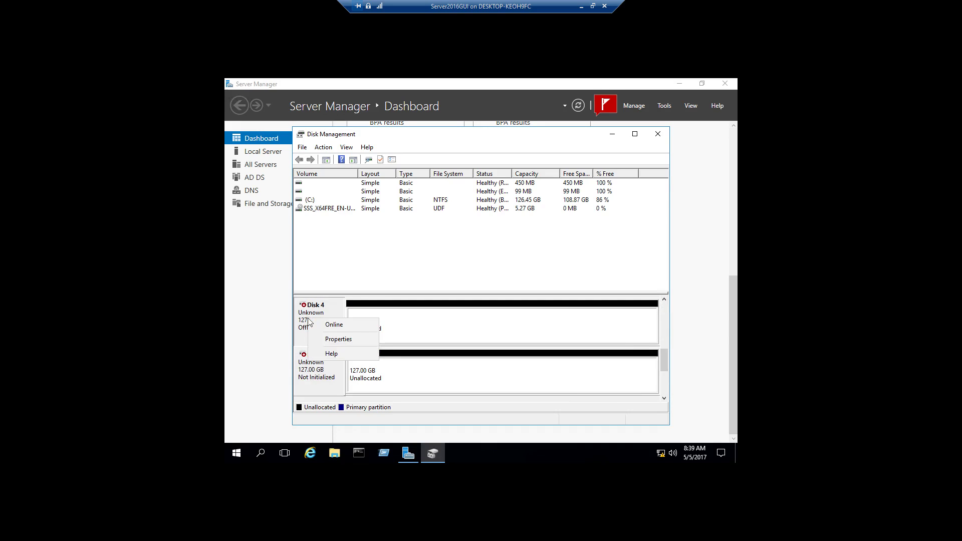
pyautogui.click(335, 327)
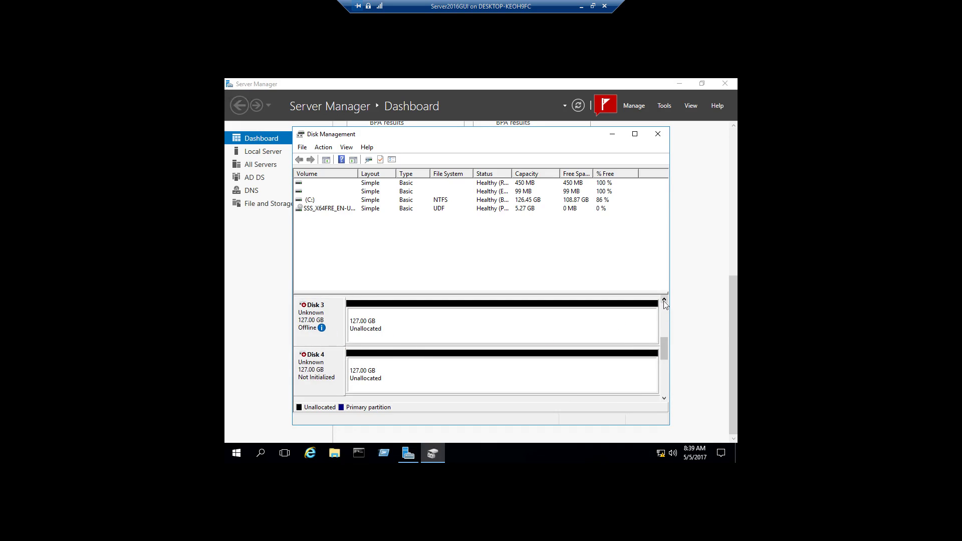
pyautogui.click(664, 299)
pyautogui.rightClick(305, 320)
pyautogui.click(334, 327)
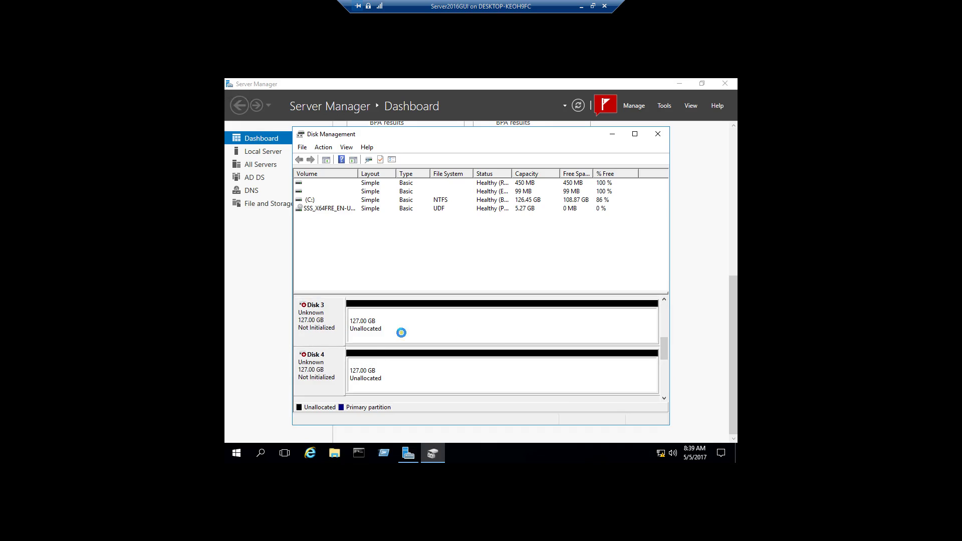
# - Bring Disk 2 online and return to the start of the disk list
pyautogui.click(665, 299)
pyautogui.rightClick(311, 326)
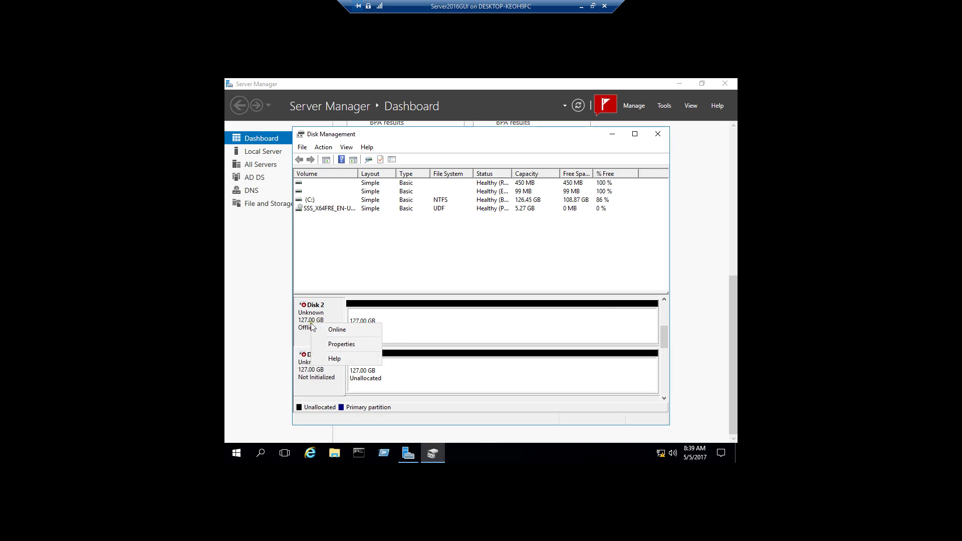
pyautogui.click(336, 329)
pyautogui.click(665, 300)
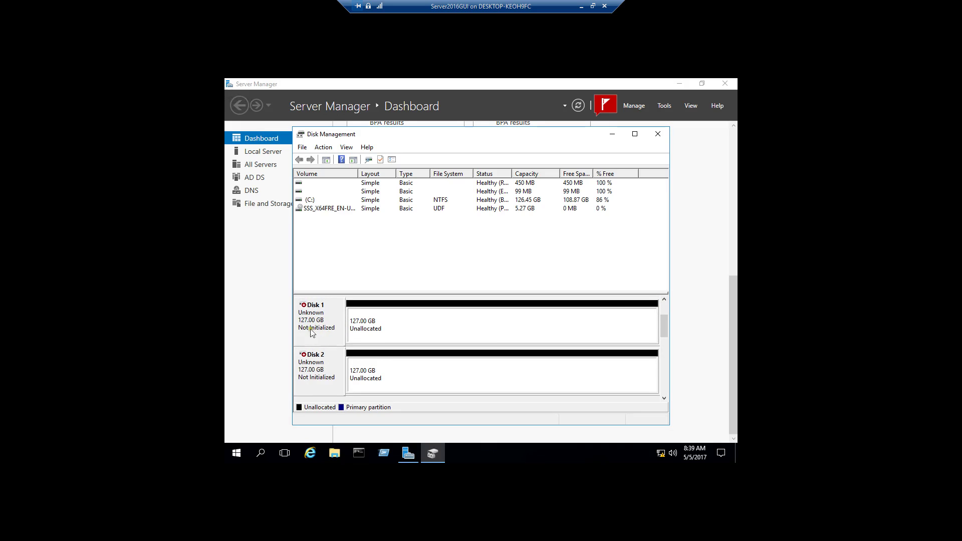
pyautogui.rightClick(310, 331)
pyautogui.click(313, 323)
pyautogui.click(664, 299)
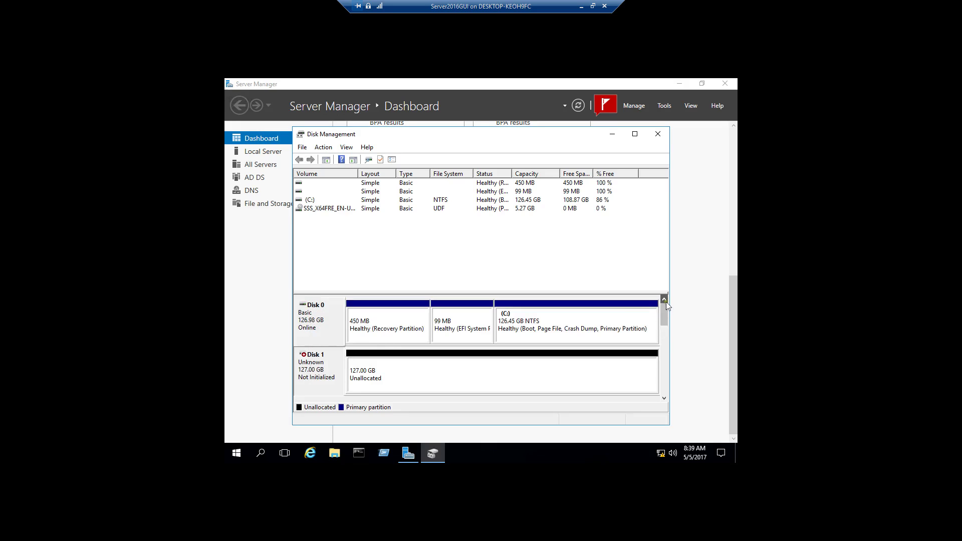
# - Initialize Disks 1 to 5 with the GPT (GUID Partition Table) partition style
pyautogui.rightClick(328, 365)
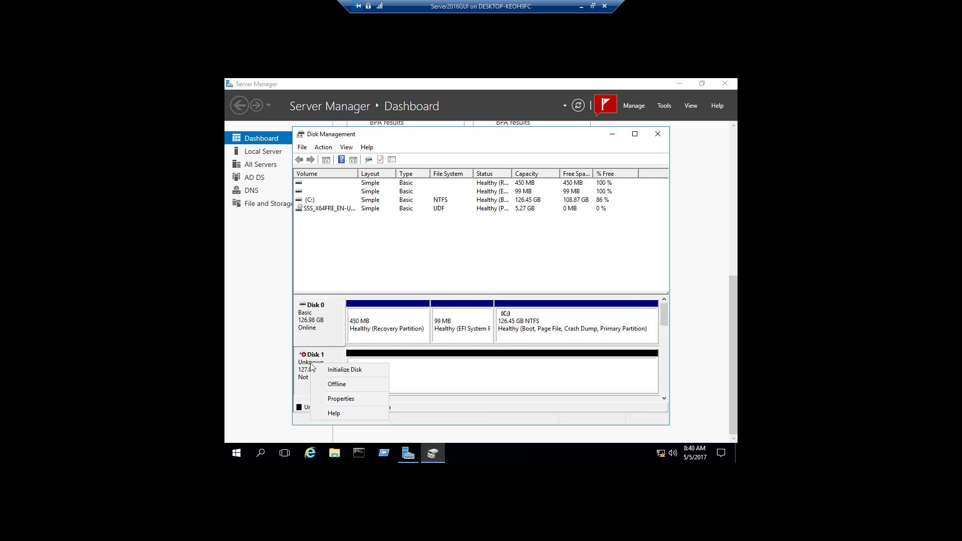
pyautogui.click(331, 370)
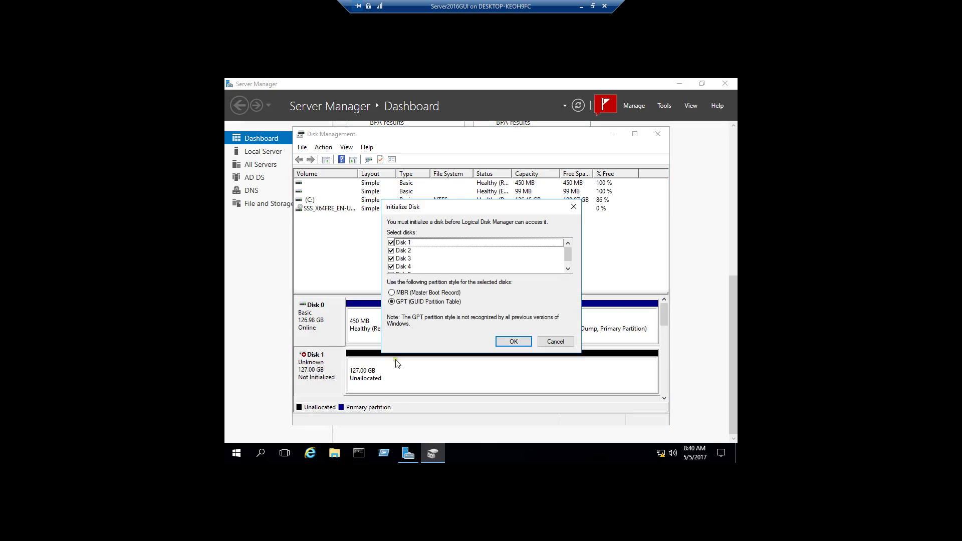
pyautogui.click(568, 268)
pyautogui.click(569, 242)
pyautogui.click(513, 342)
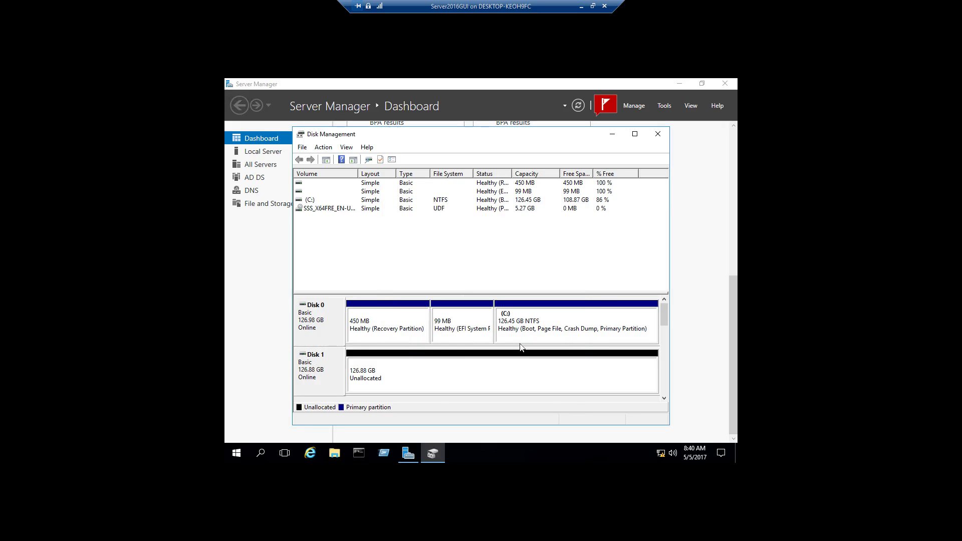
# - Check the type, status and unallocated space of Disks 1 to 5 in the disk list
pyautogui.click(665, 400)
pyautogui.click(664, 399)
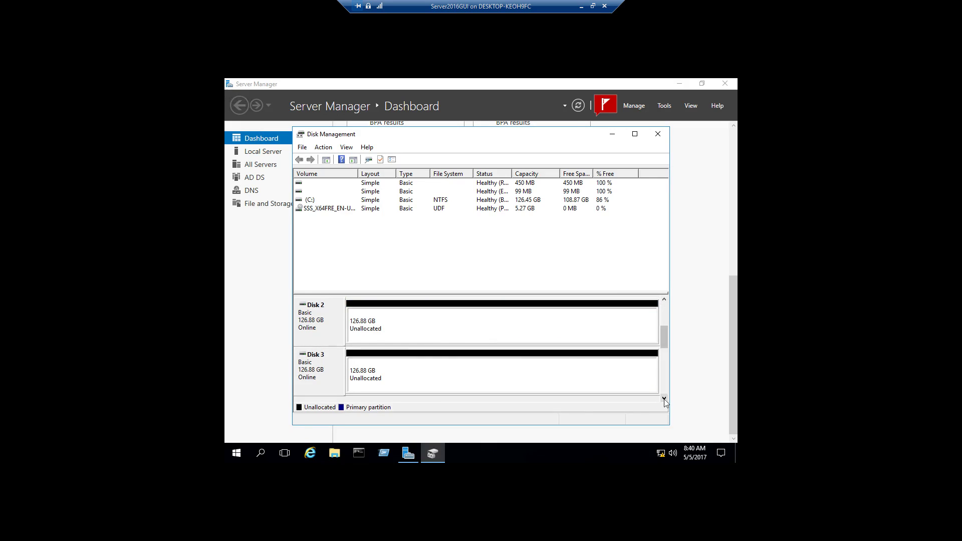
pyautogui.click(664, 399)
pyautogui.click(664, 400)
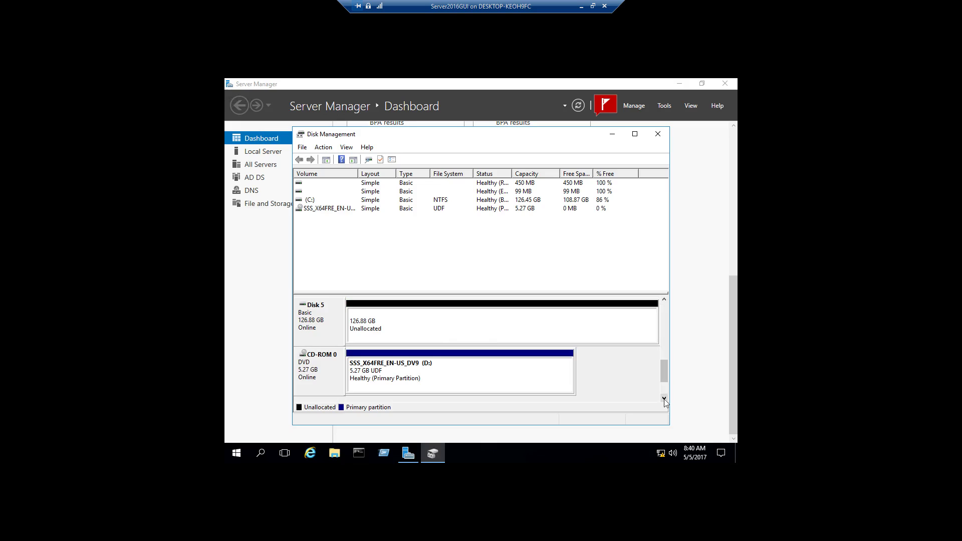
pyautogui.moveTo(664, 368); pyautogui.dragTo(665, 302)
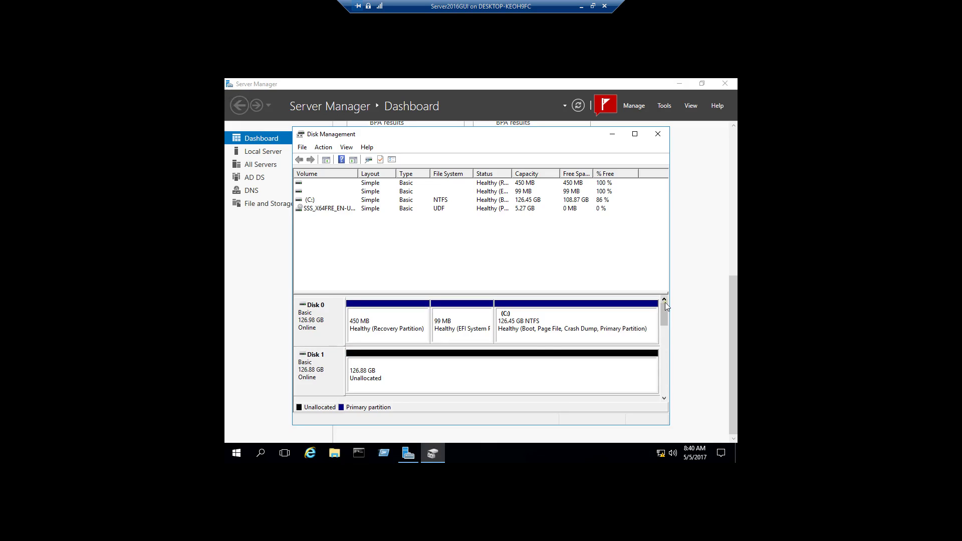
pyautogui.click(502, 354)
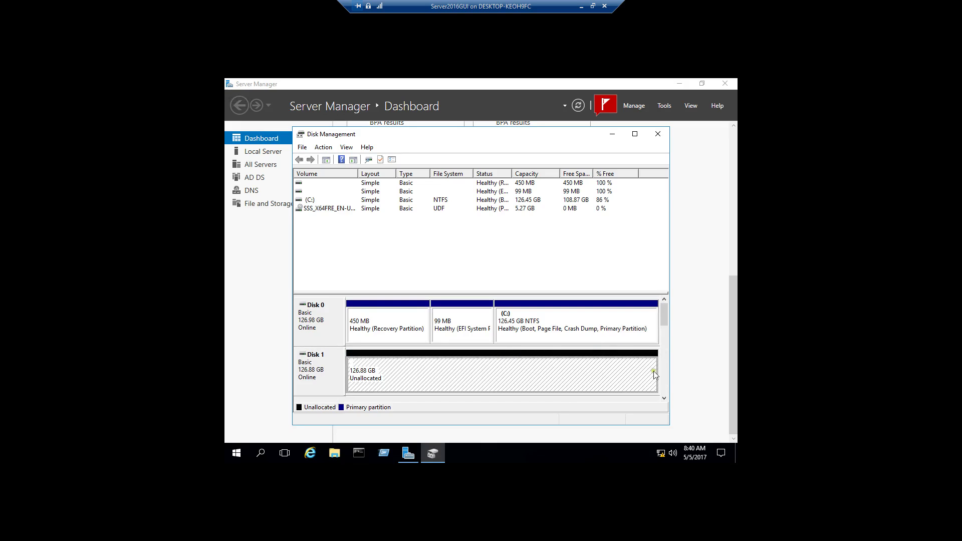
pyautogui.click(664, 399)
pyautogui.click(664, 398)
pyautogui.click(664, 398)
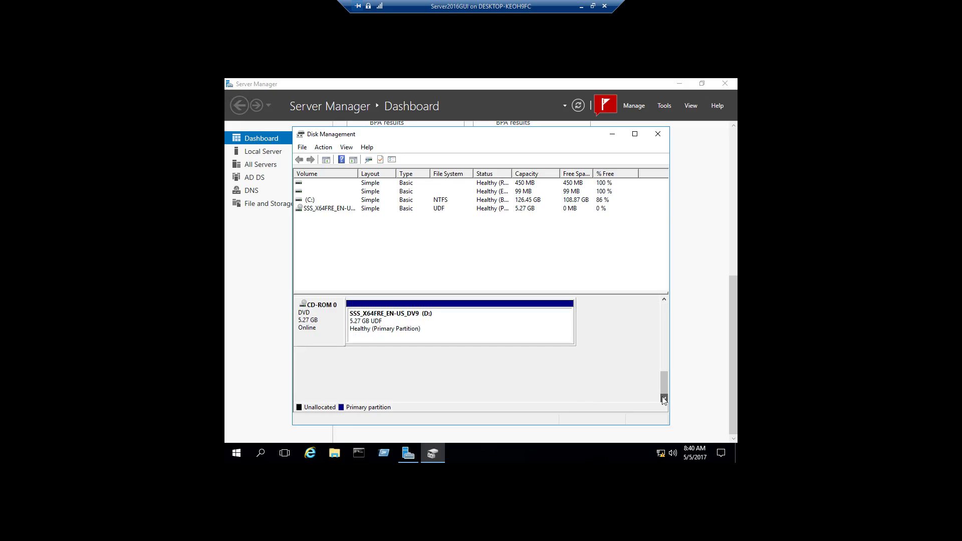
pyautogui.click(664, 301)
pyautogui.click(664, 301)
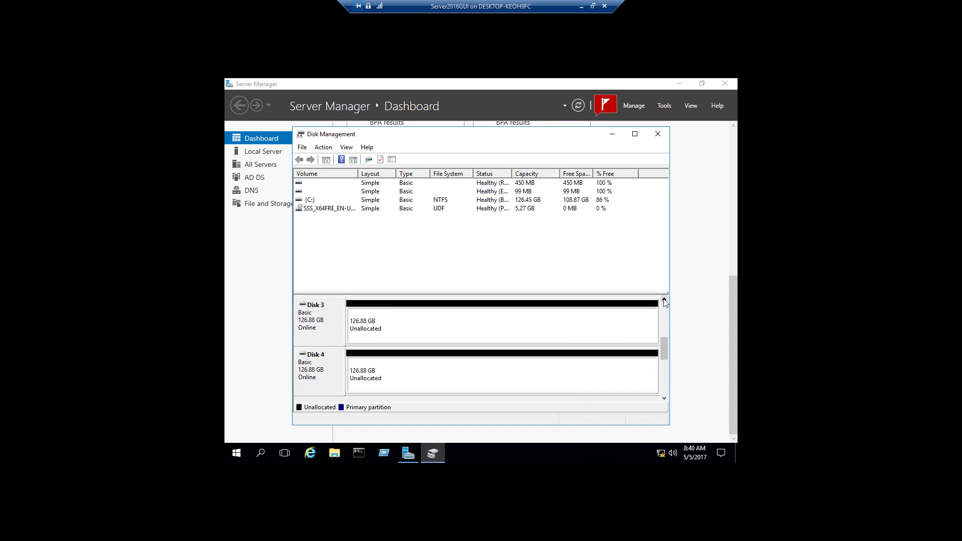
pyautogui.click(664, 301)
pyautogui.click(664, 301)
# - Walk through the New RAID-5 Volume wizard with Disks 1, 2 and 3 and drive letter E up to the format settings, and cancel it
pyautogui.rightClick(376, 361)
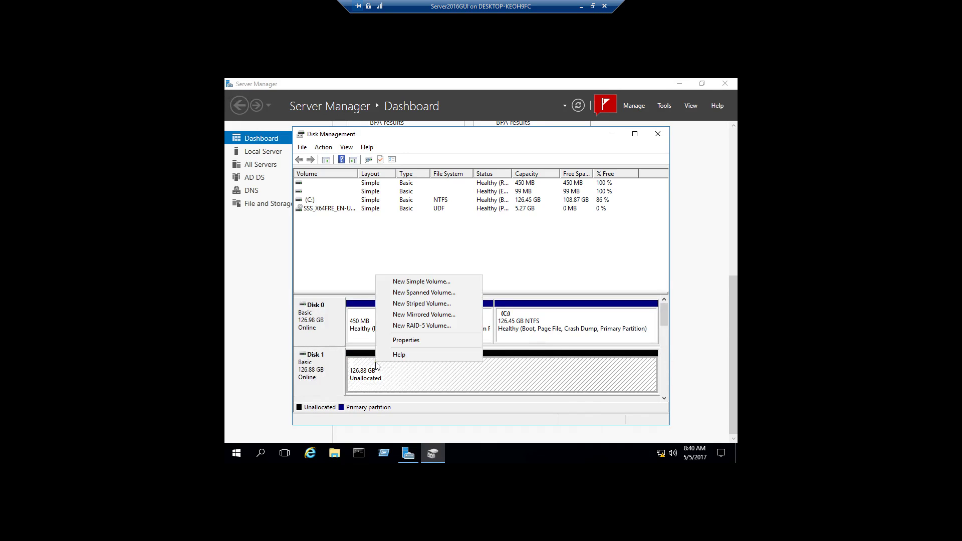
pyautogui.click(447, 331)
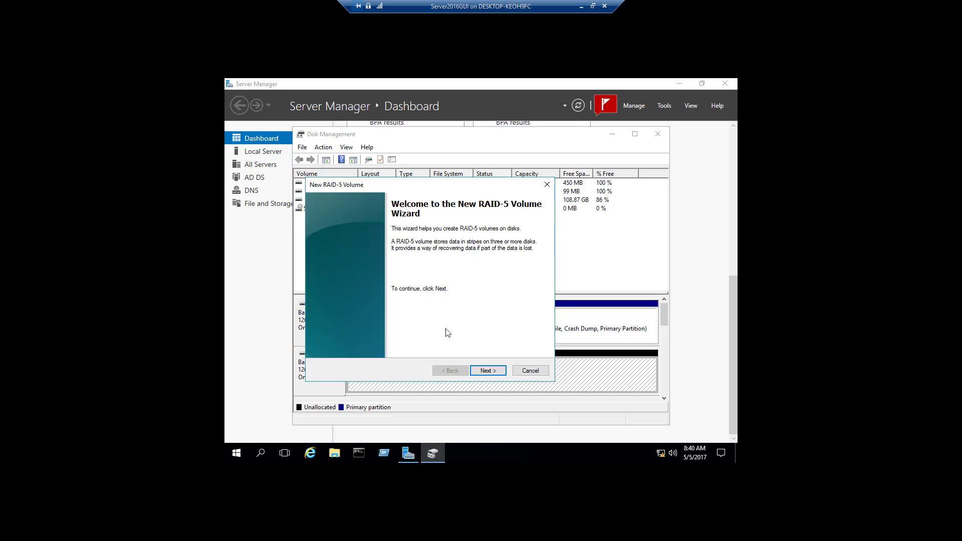
pyautogui.click(493, 372)
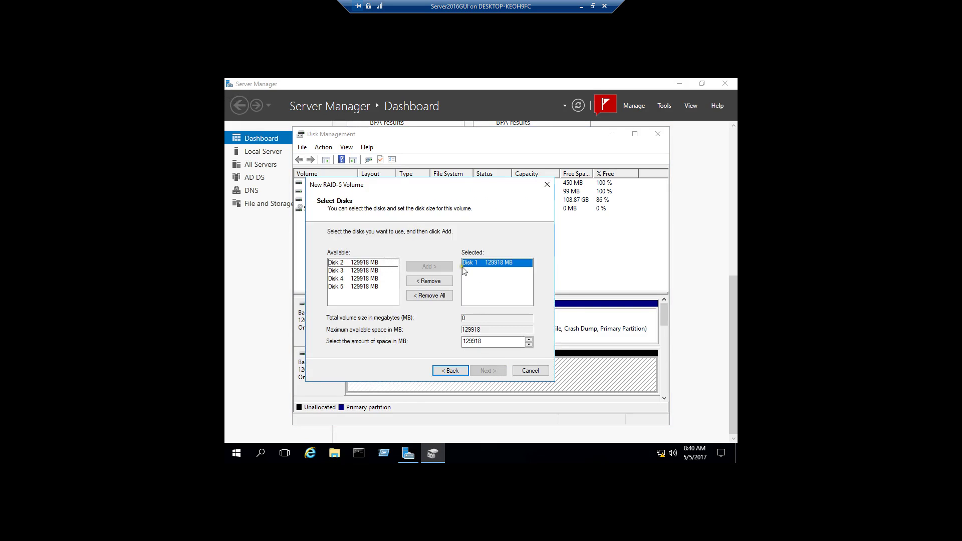
pyautogui.click(370, 264)
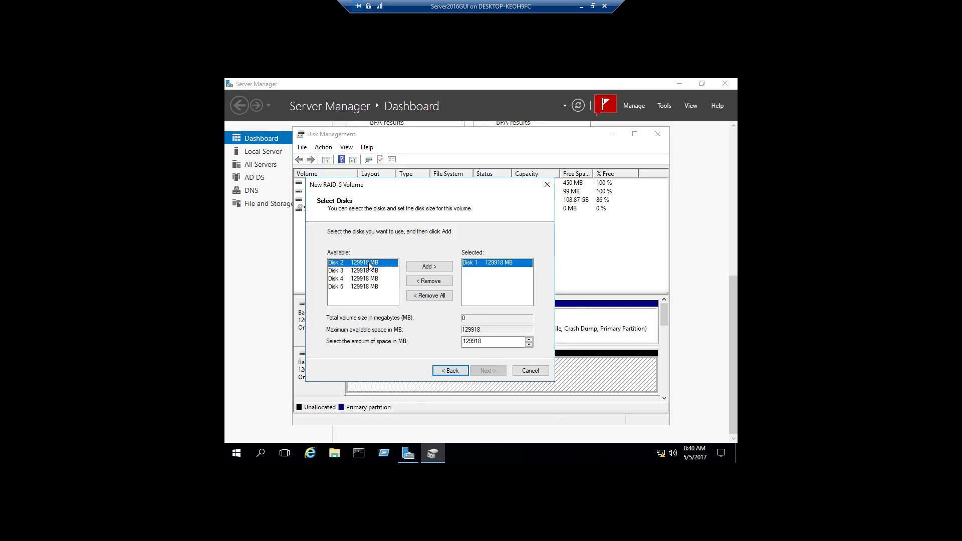
pyautogui.click(429, 267)
pyautogui.click(430, 270)
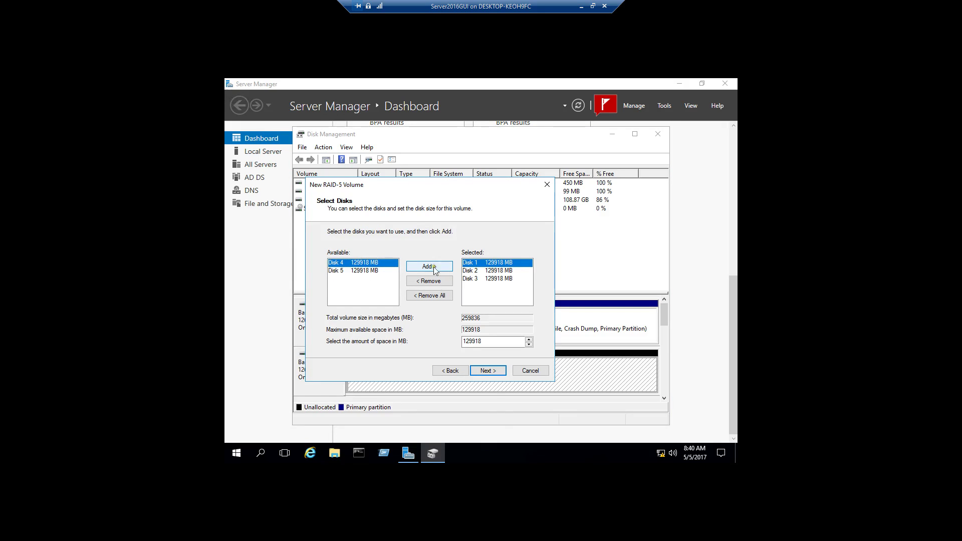
pyautogui.click(493, 372)
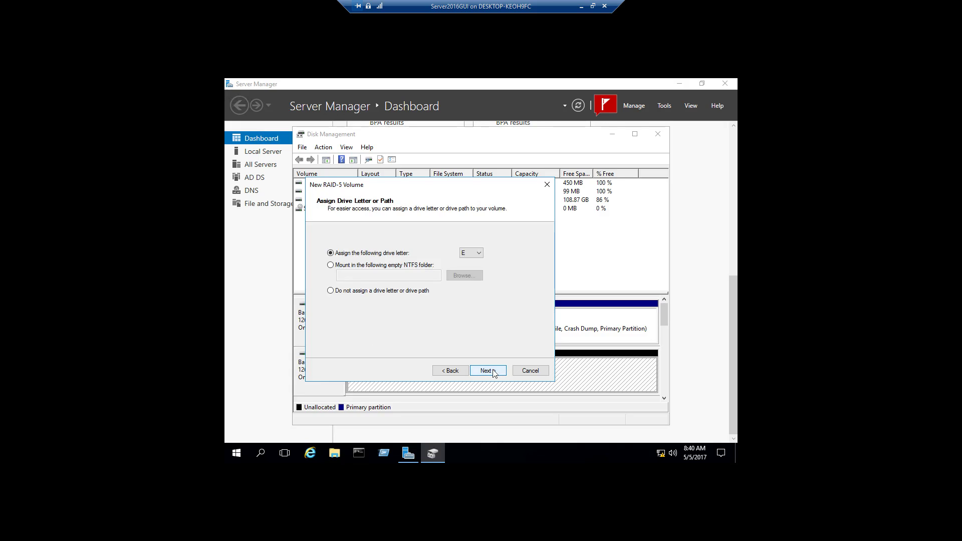
pyautogui.click(488, 371)
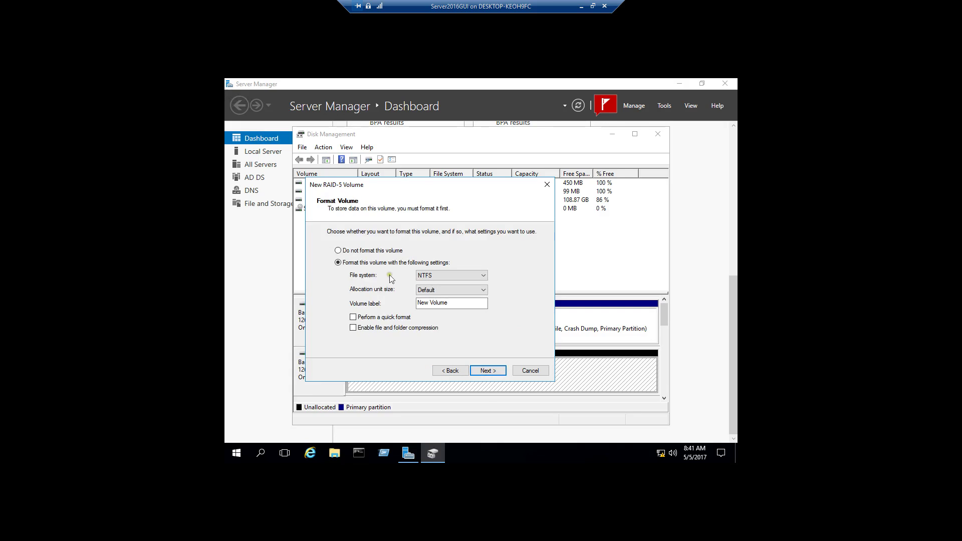
pyautogui.click(531, 371)
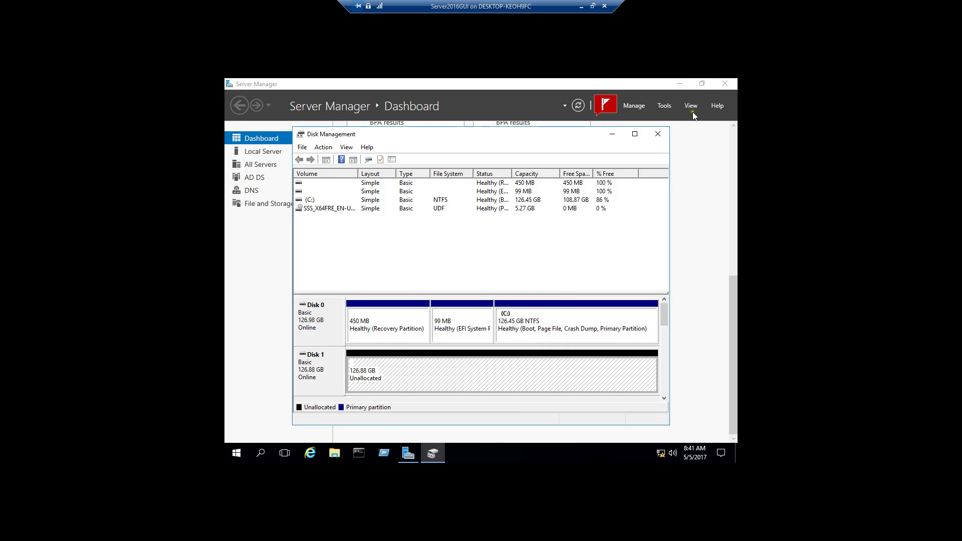
# - Close Disk Management and return to the Server Manager dashboard
pyautogui.click(657, 135)
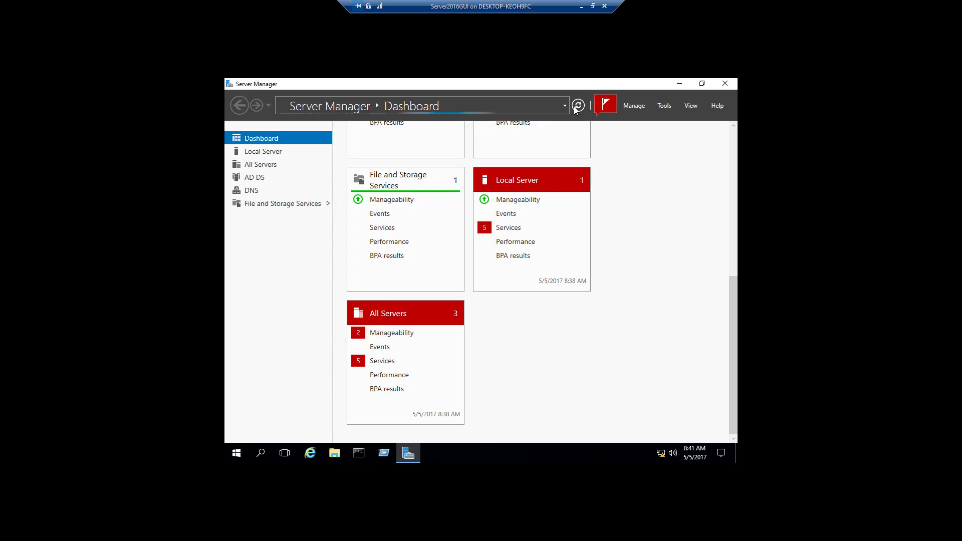
# - Open the task notifications and dismiss the Automatic Refresh entry
pyautogui.click(606, 106)
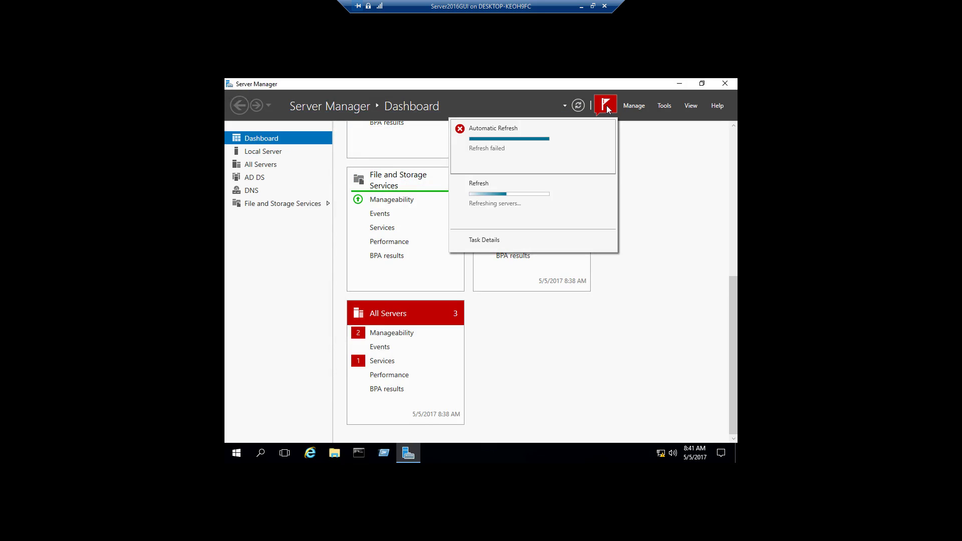
pyautogui.click(608, 129)
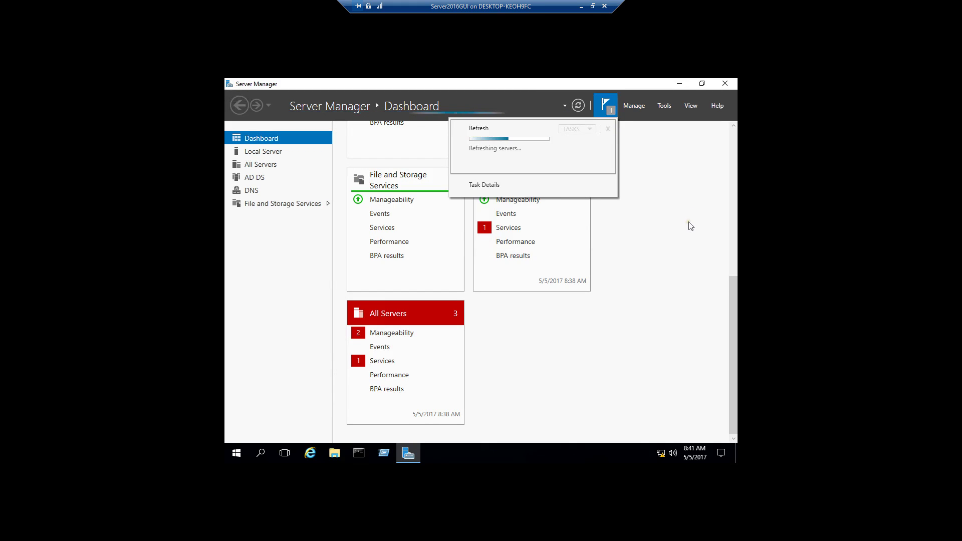
# - View the All Servers list, and open the Storage Pools page of File and Storage Services
pyautogui.click(251, 167)
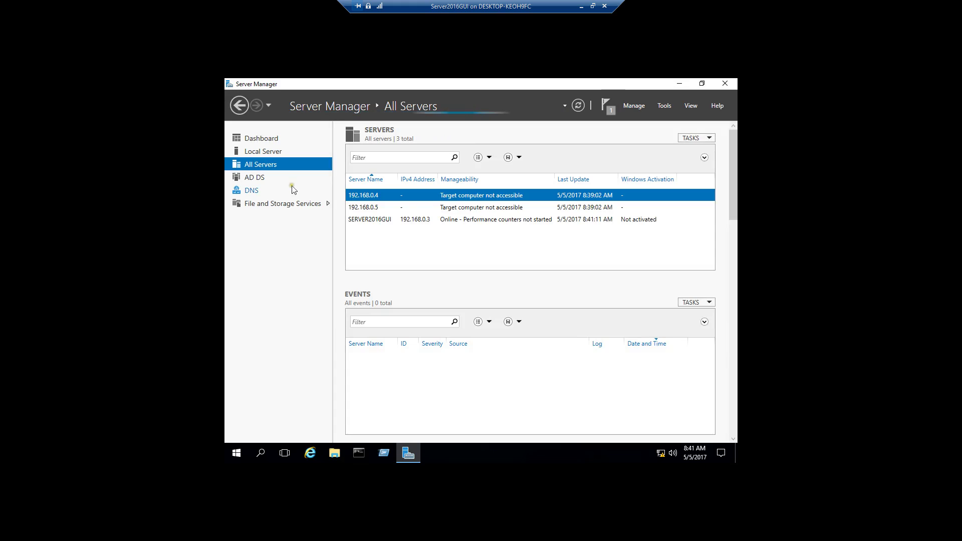
pyautogui.click(289, 206)
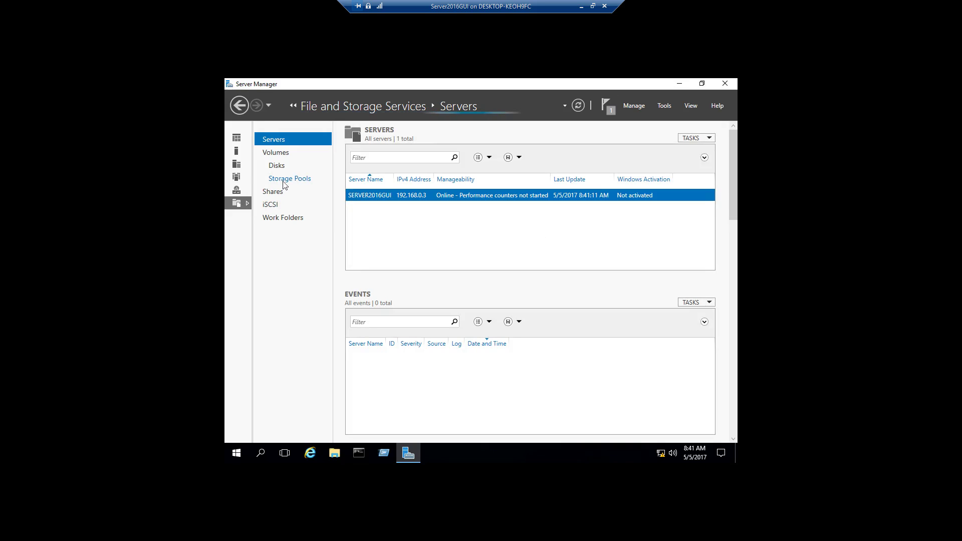
pyautogui.click(283, 185)
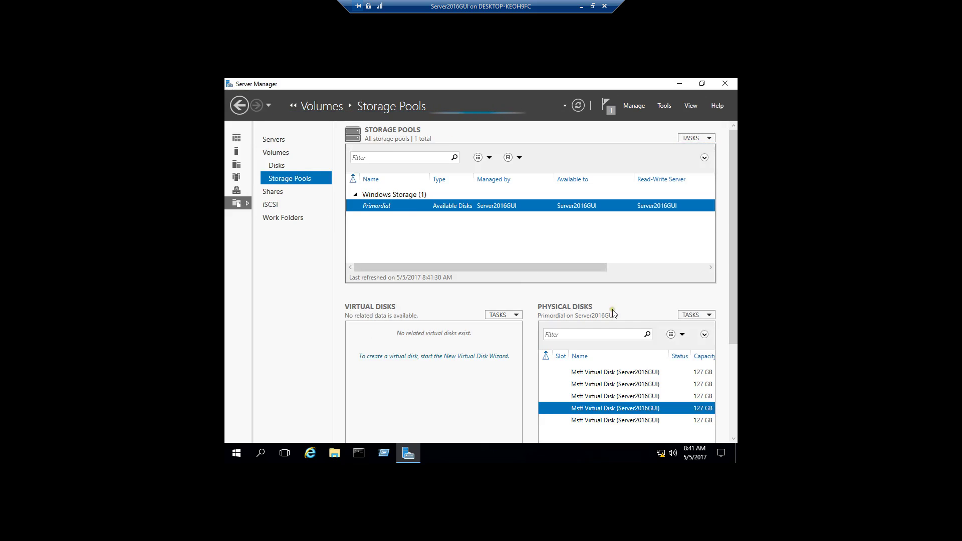
# - Examine each of the Msft Virtual Disk entries among the physical disks of the Primordial storage pool
pyautogui.click(591, 373)
pyautogui.click(590, 385)
pyautogui.click(591, 397)
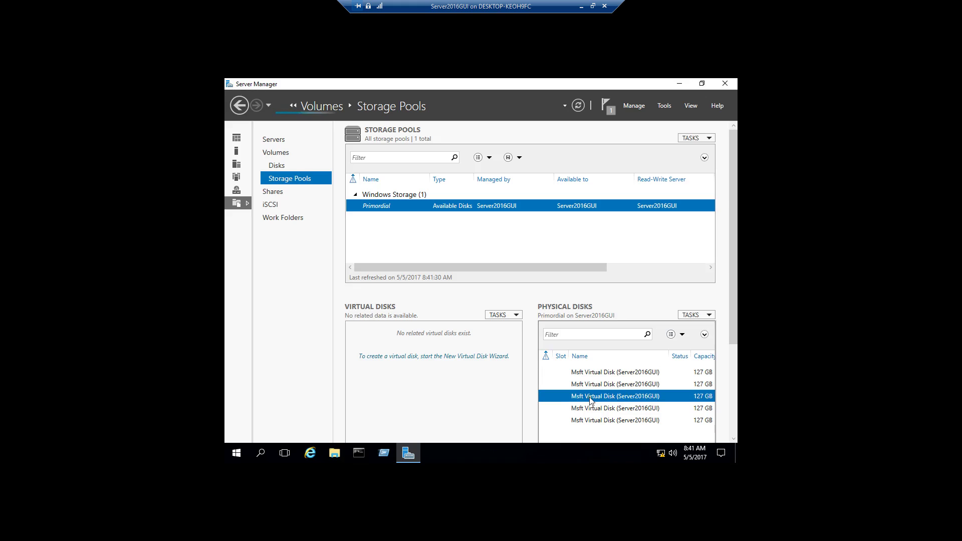
pyautogui.click(592, 408)
pyautogui.click(592, 421)
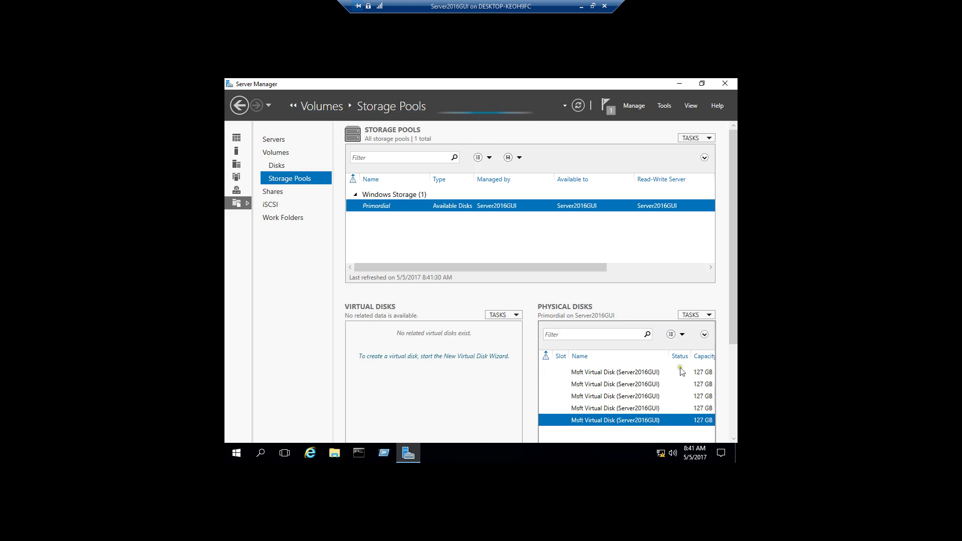
pyautogui.moveTo(733, 326); pyautogui.dragTo(732, 227)
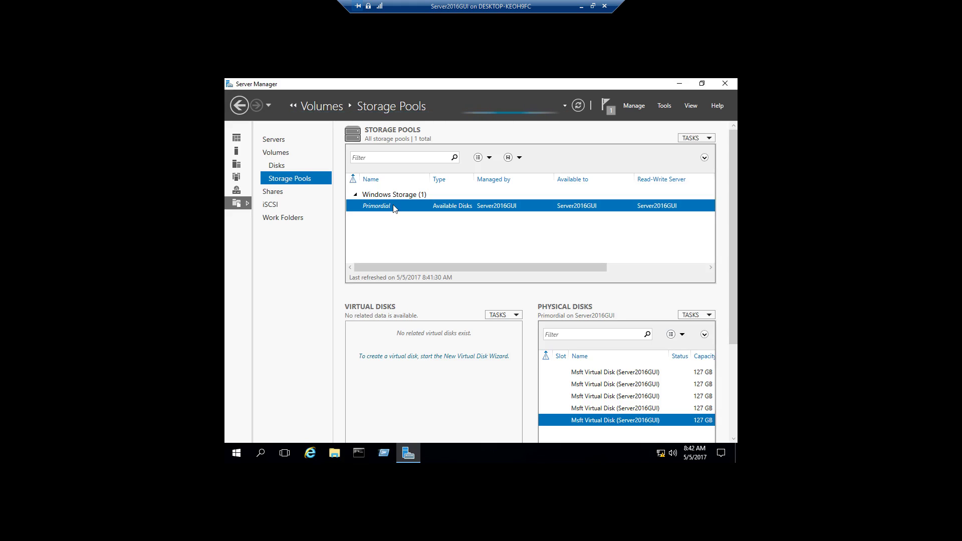
pyautogui.click(582, 6)
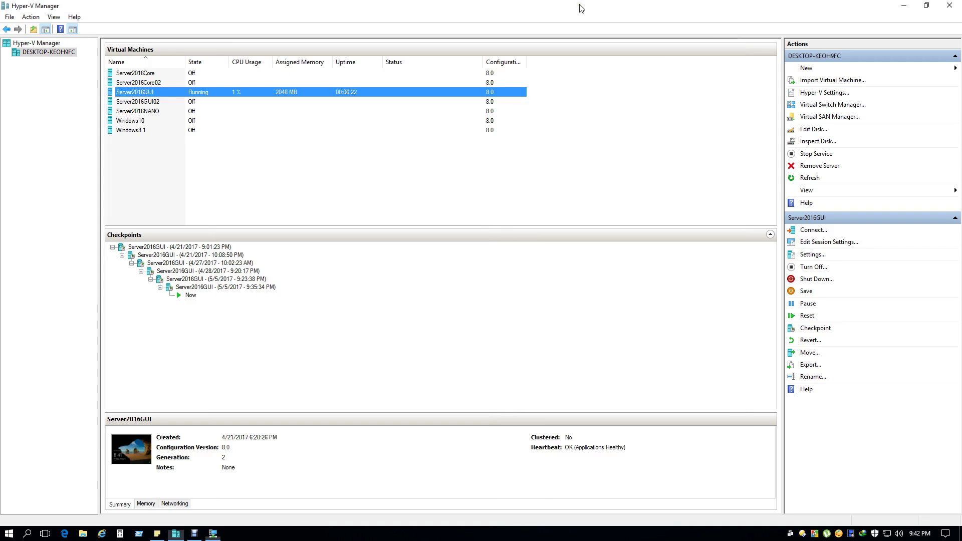
pyautogui.rightClick(851, 535)
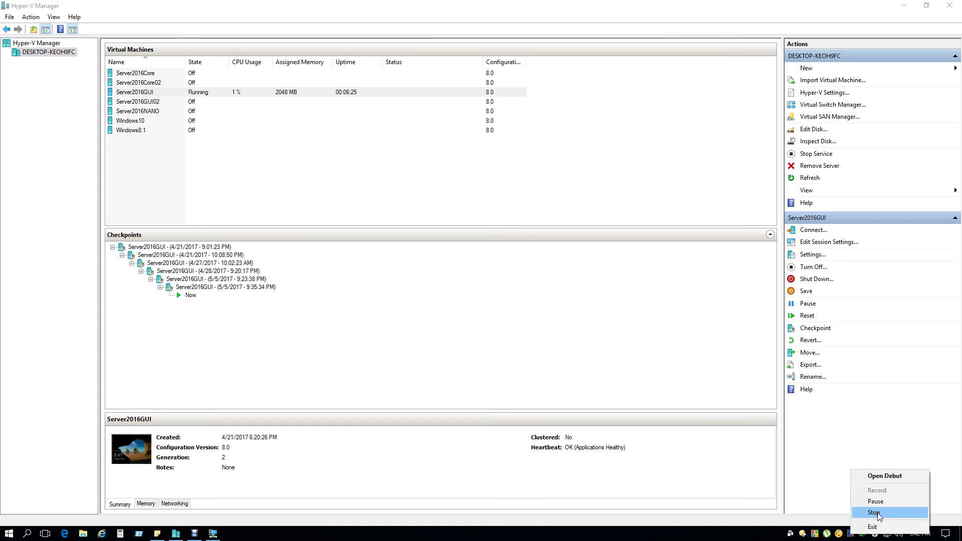